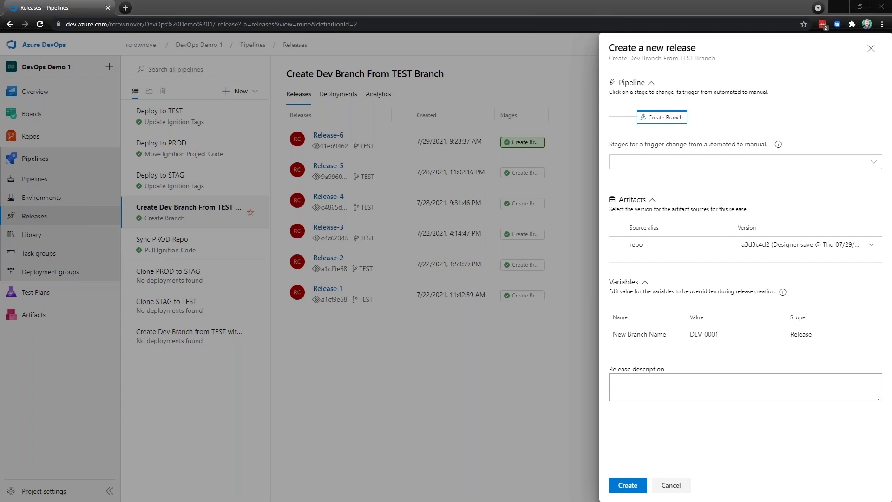
# Set the release's New Branch Name variable to dev-newMenuItem and create the release.
pyautogui.moveTo(430, 5); pyautogui.dragTo(74, 8)
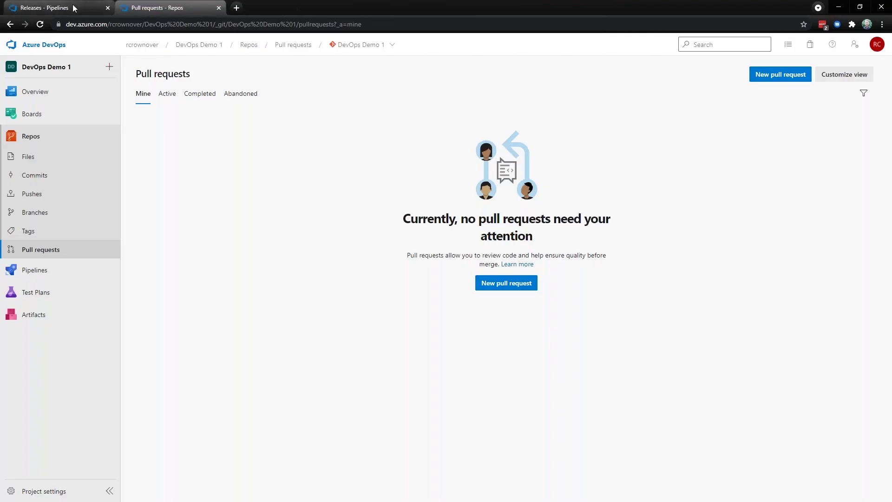
pyautogui.click(74, 8)
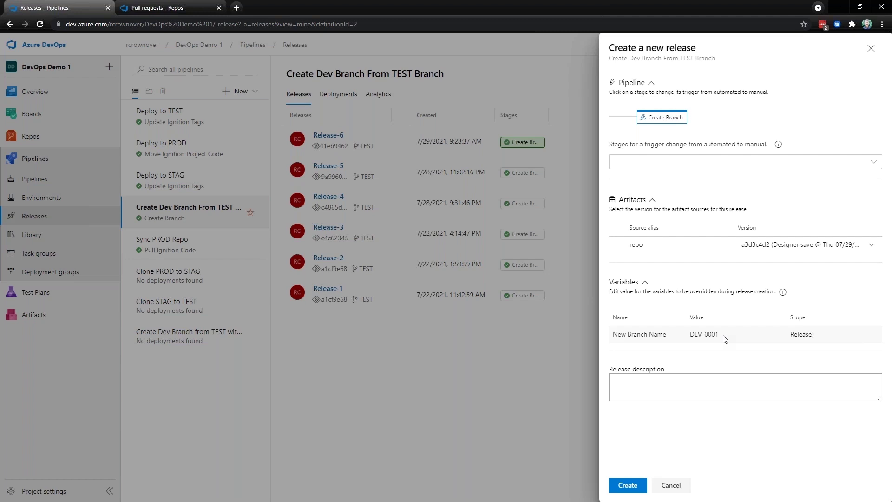
pyautogui.click(724, 334)
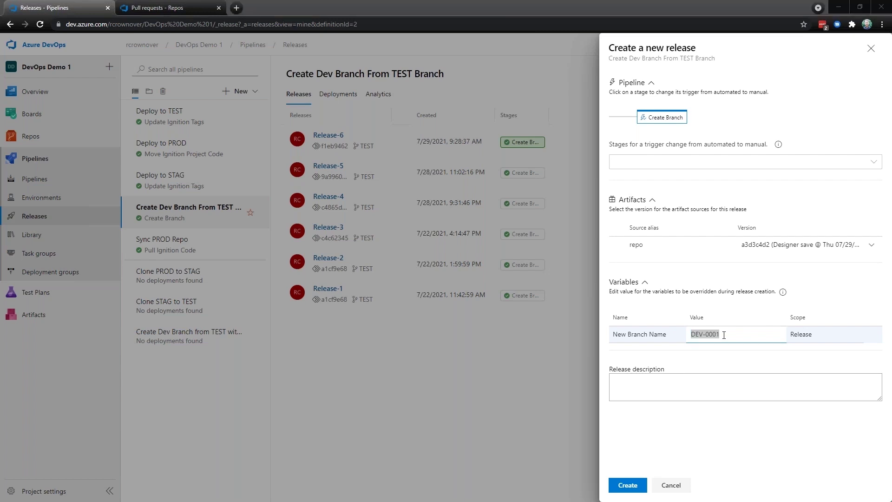
pyautogui.hotkey('alt', 'Tab')
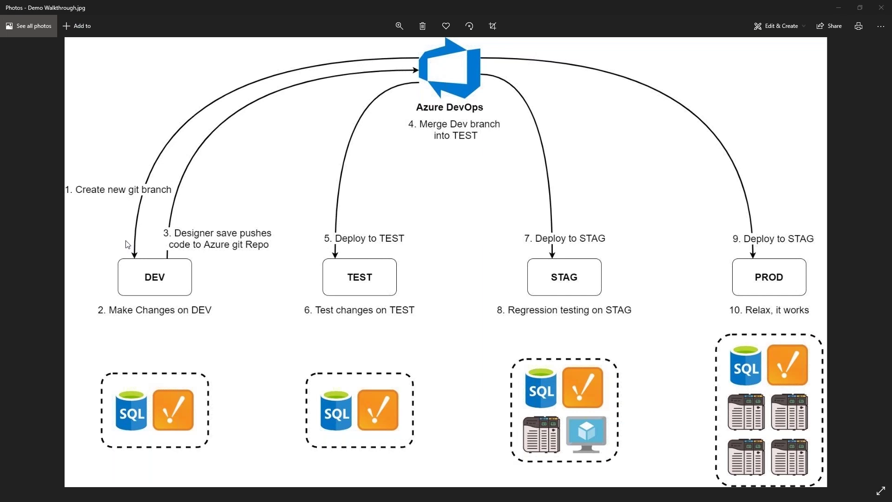
pyautogui.hotkey('alt', 'Tab')
pyautogui.write('dev-')
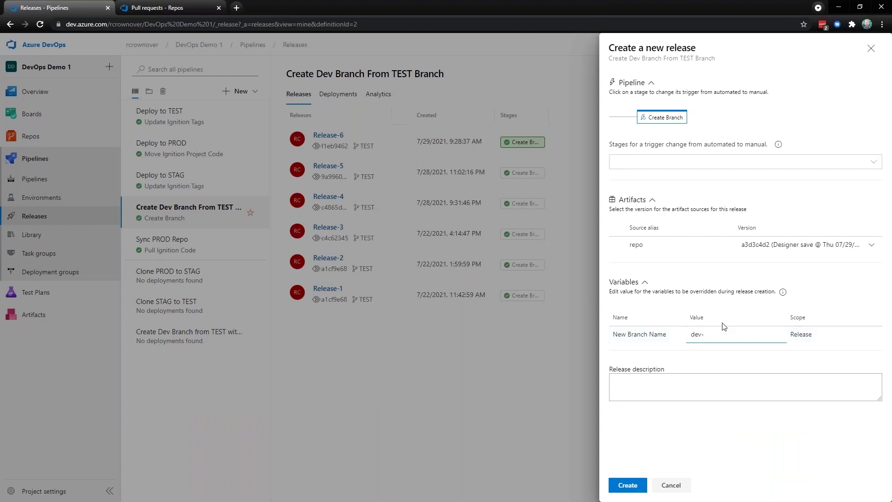
pyautogui.write('newMenuItem')
pyautogui.click(643, 483)
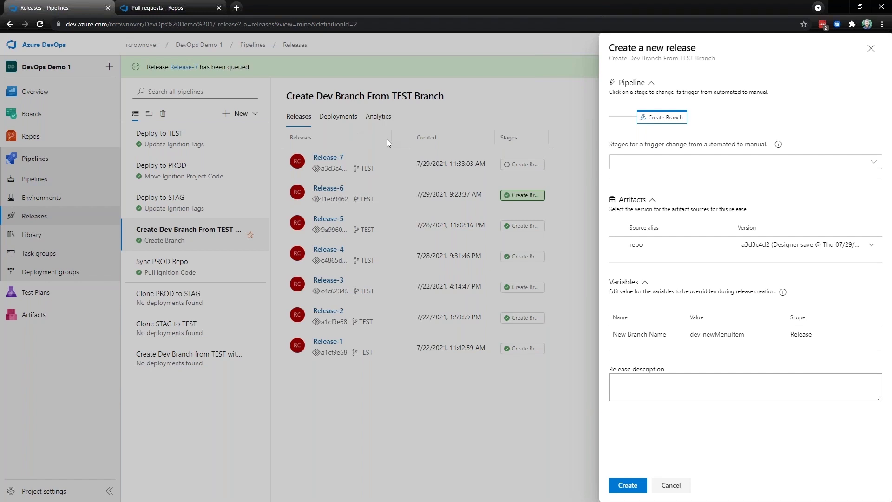
# Examine the progress of Release-7's Create Branch stage, including the Create and Checkout new branch logs, and refresh its status.
pyautogui.click(327, 158)
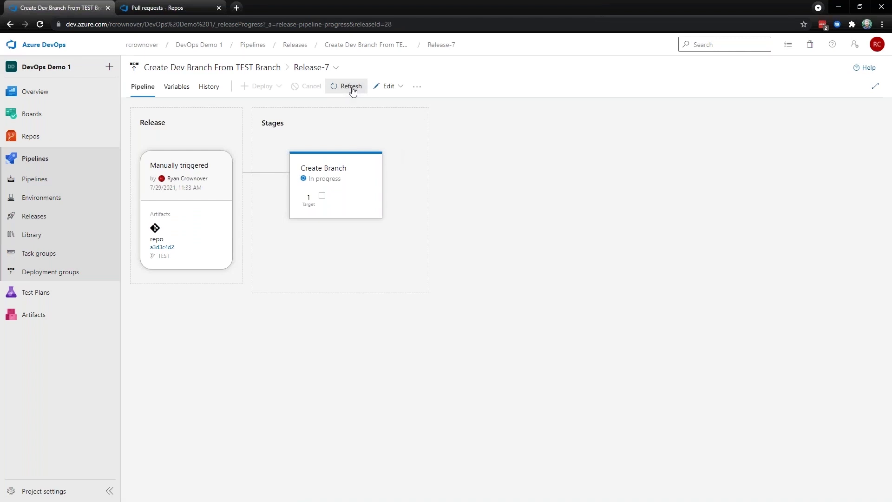
pyautogui.moveTo(350, 193)
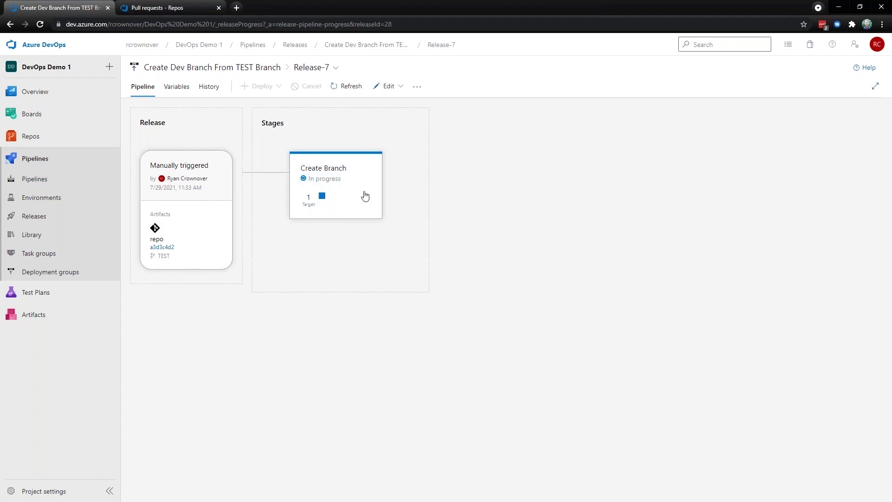
pyautogui.click(364, 230)
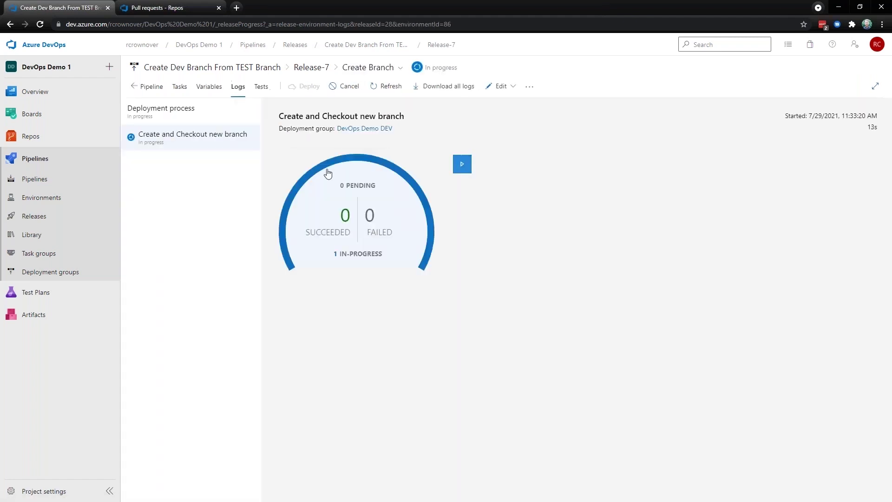
pyautogui.click(345, 211)
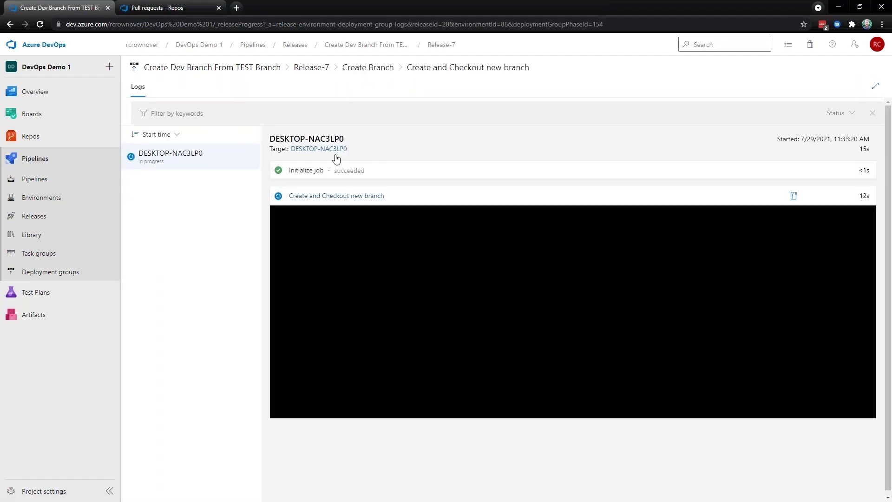
pyautogui.click(465, 201)
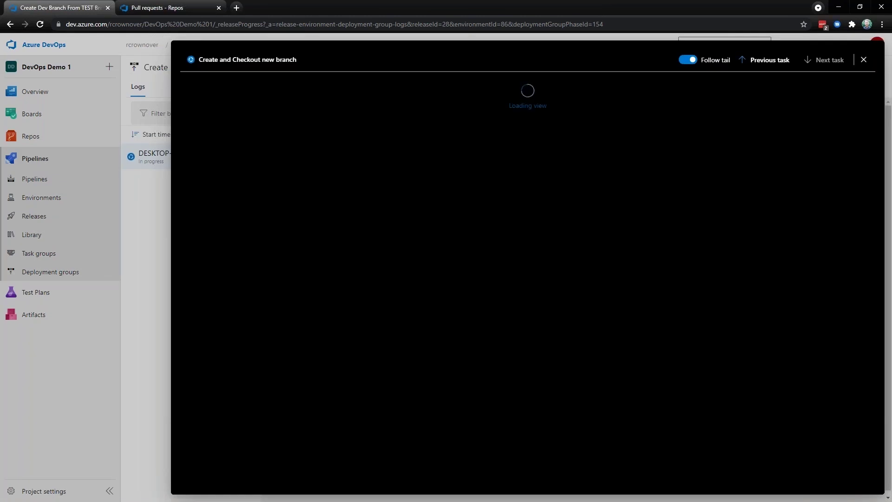
pyautogui.click(161, 211)
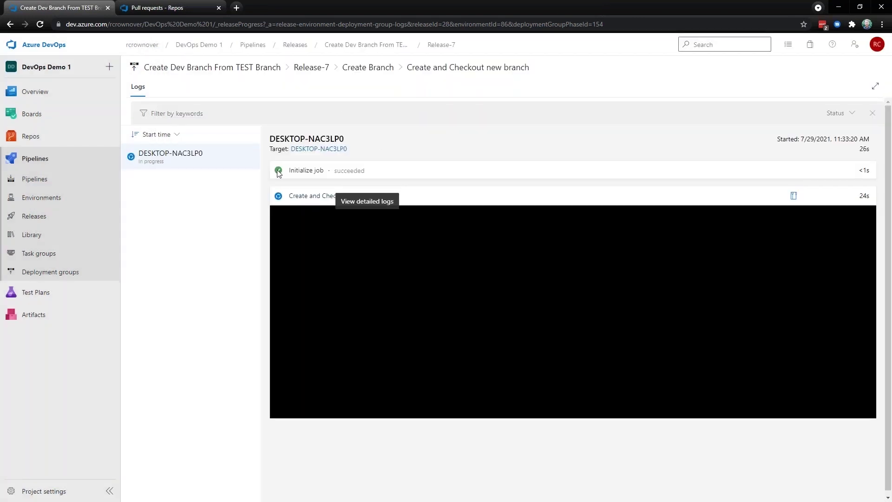
pyautogui.click(311, 68)
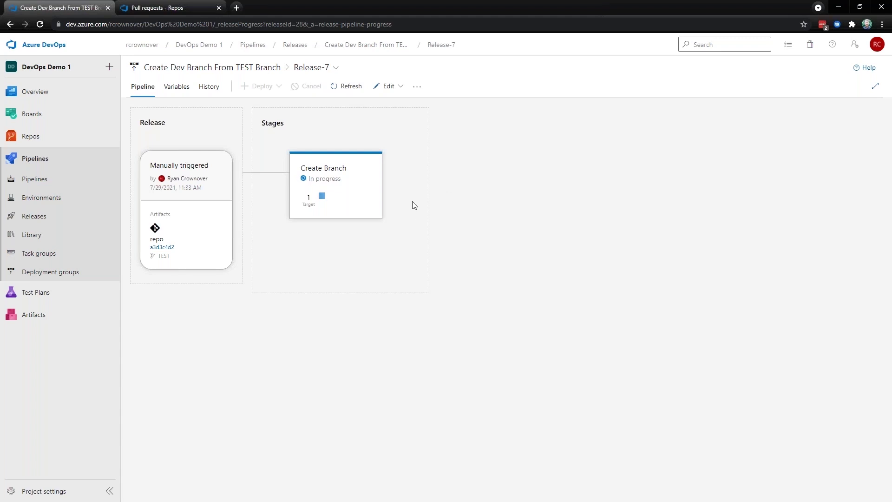
pyautogui.click(357, 87)
pyautogui.click(358, 87)
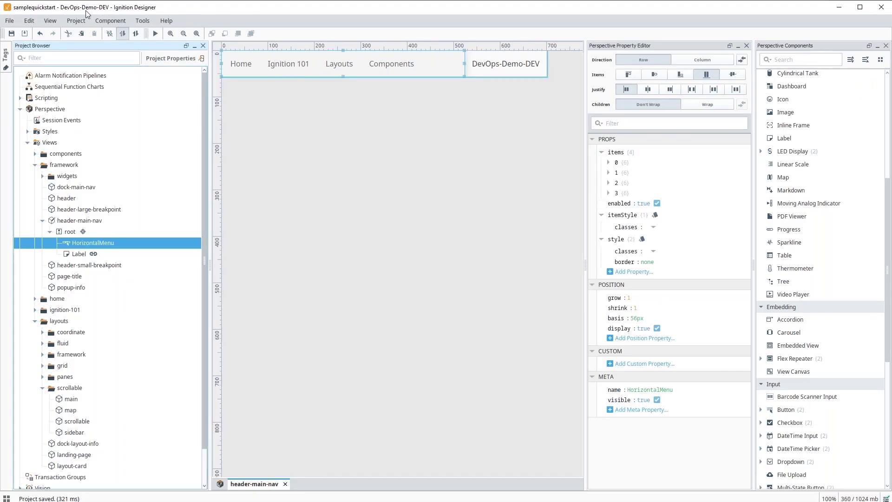
# In Ignition Designer, pull the project updates and duplicate item 3 in the items of header-main-nav's HorizontalMenu.
pyautogui.click(24, 33)
pyautogui.click(84, 221)
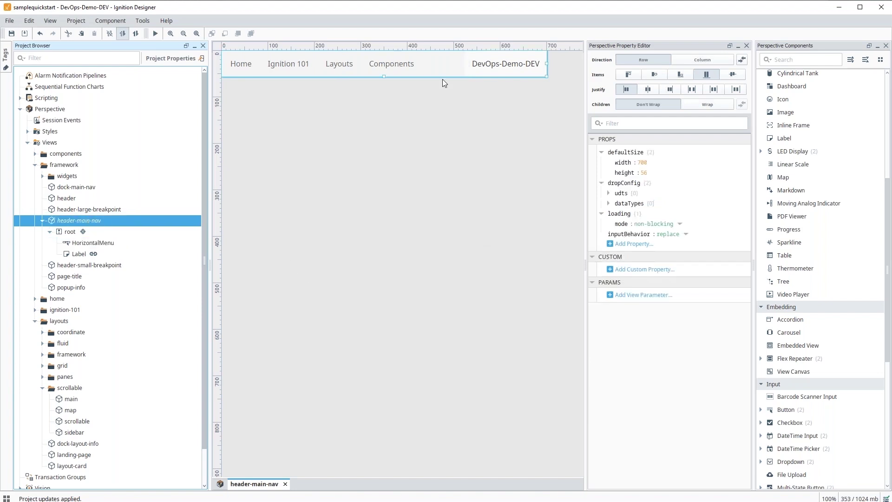
pyautogui.click(96, 243)
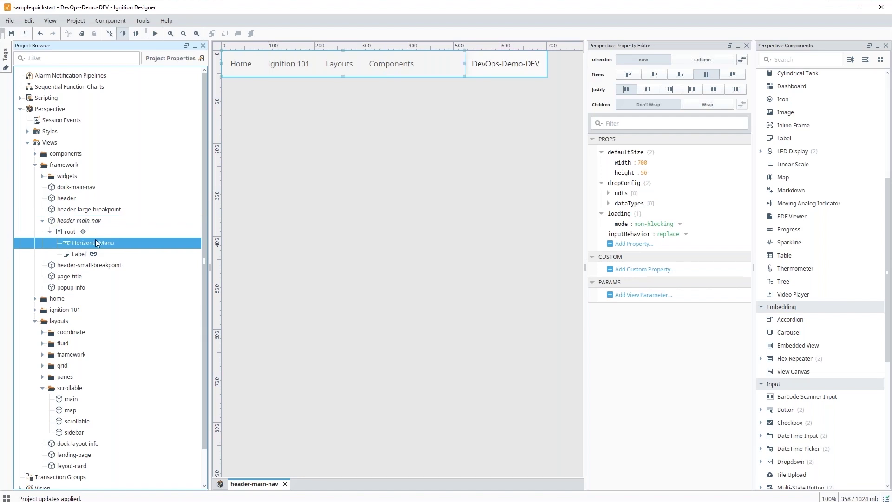
pyautogui.rightClick(623, 195)
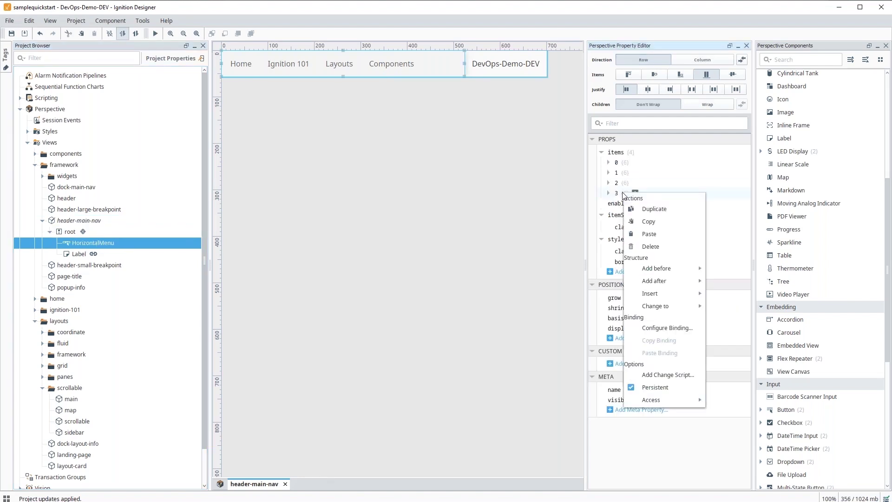
pyautogui.click(667, 209)
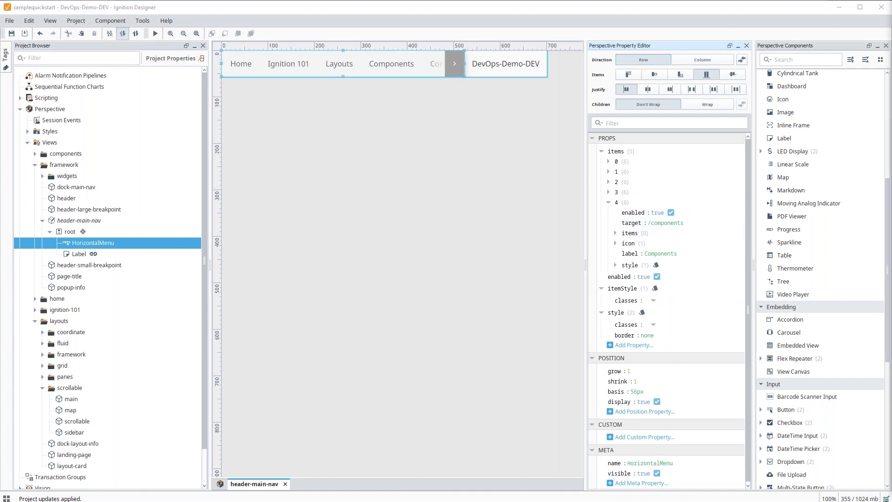
# Paste the copied /layouts/scrollable-ca... path as the duplicated menu item's target, set its label to Canvas, and save the project.
pyautogui.click(673, 223)
pyautogui.hotkey('ctrl', 'v')
pyautogui.press('Tab')
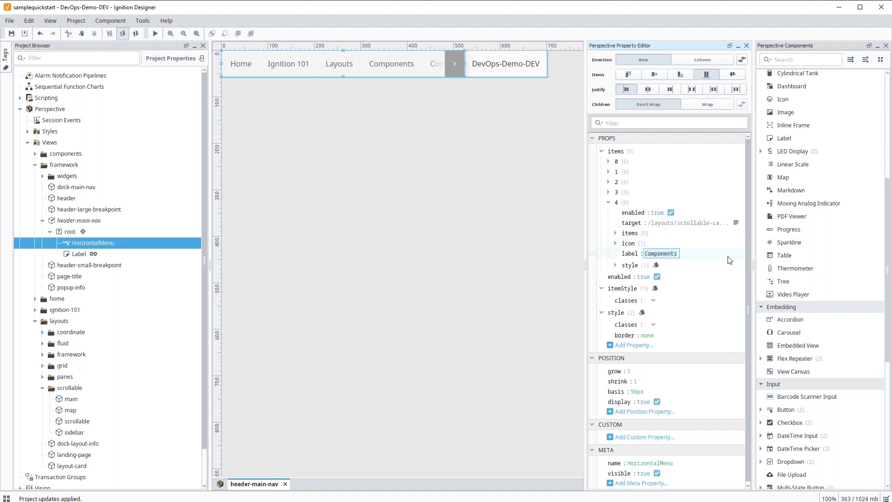
pyautogui.write('Canvas')
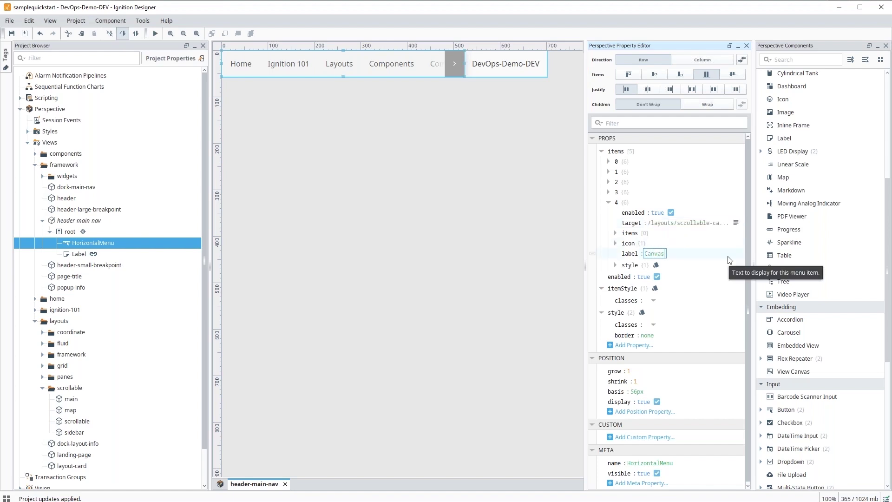
pyautogui.press('Tab')
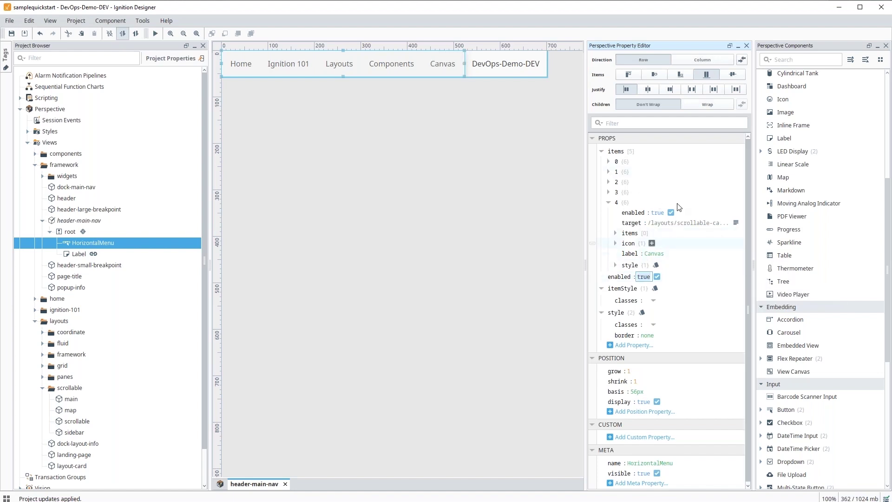
pyautogui.click(491, 143)
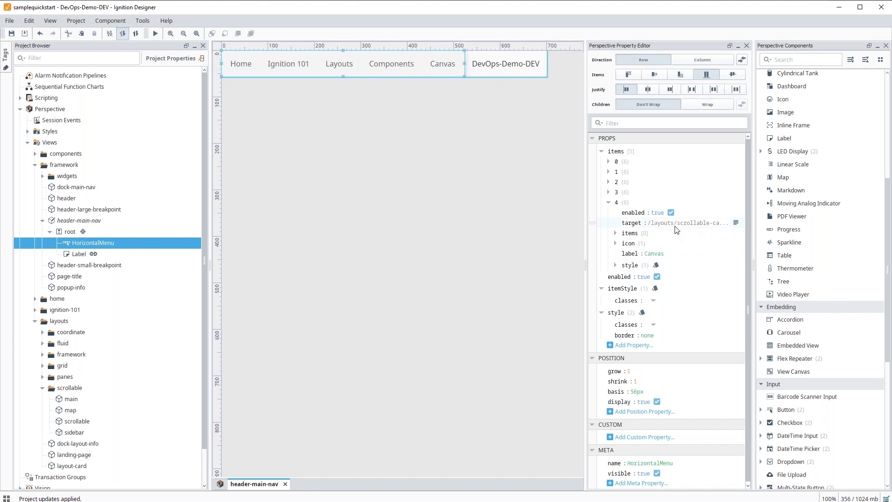
pyautogui.click(12, 33)
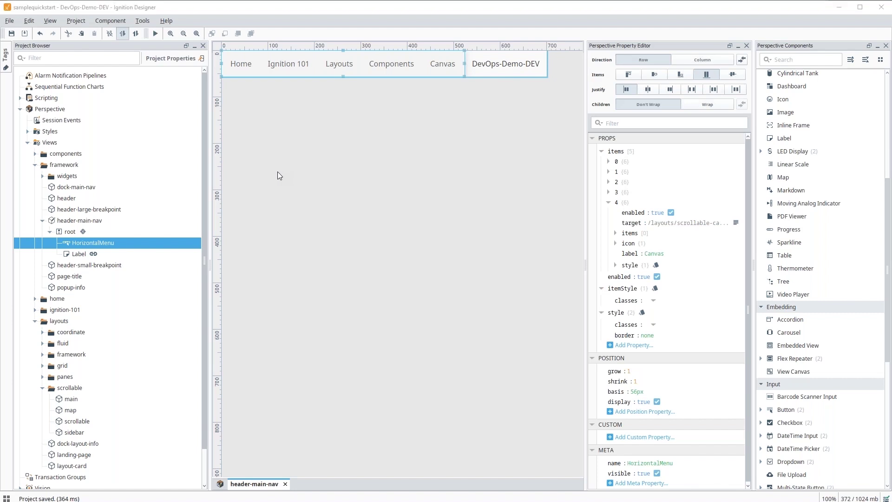
# Switch to Azure DevOps and show the repository's commits for the dev-newMenuItem branch.
pyautogui.hotkey('alt', 'Tab')
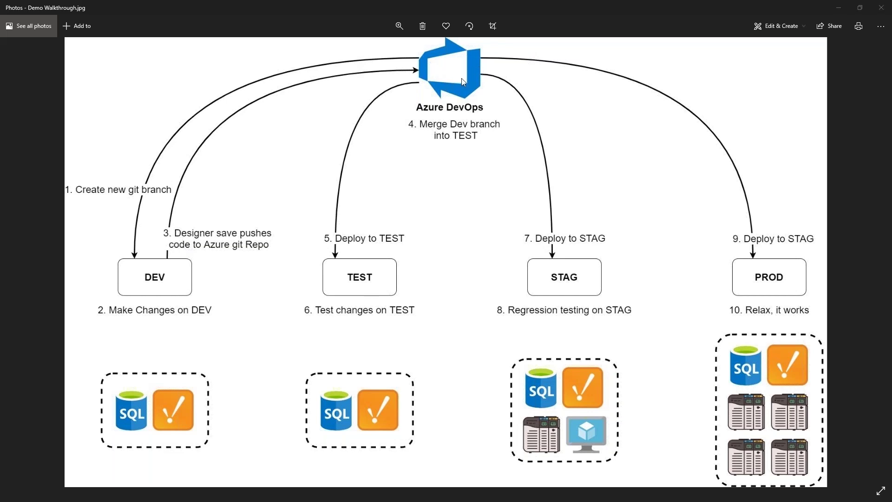
pyautogui.hotkey('alt', 'Tab')
pyautogui.click(153, 8)
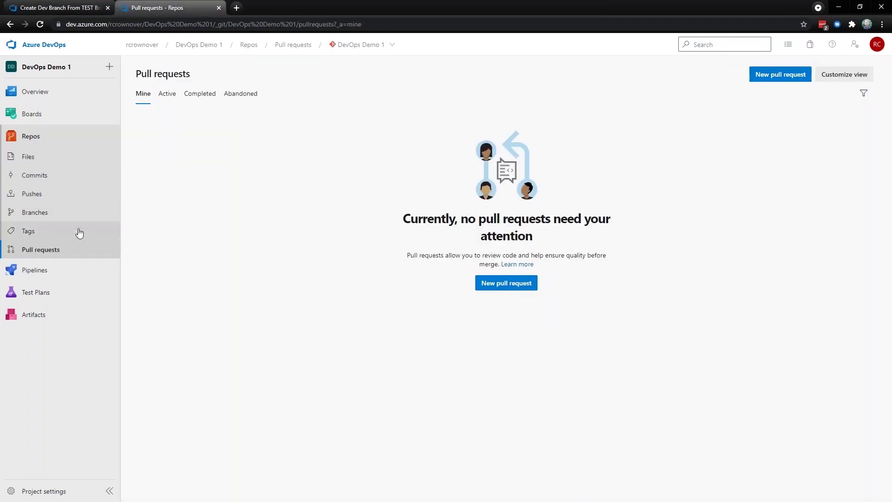
pyautogui.click(57, 180)
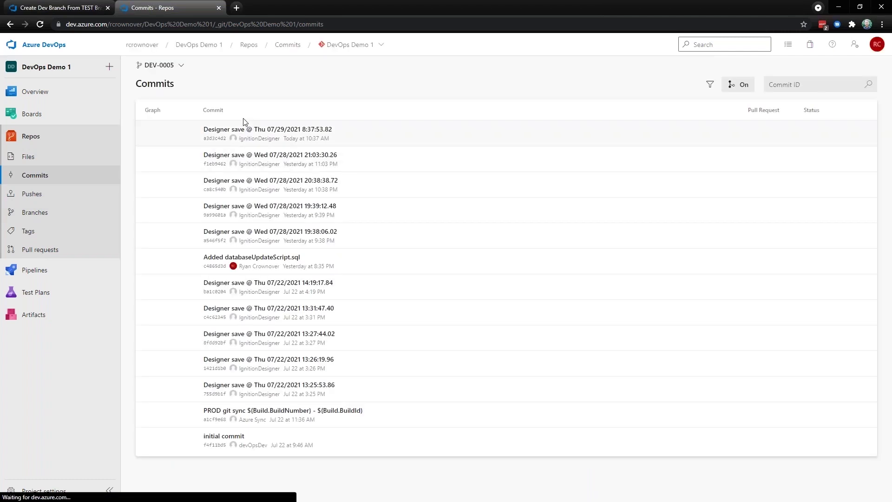
pyautogui.click(163, 66)
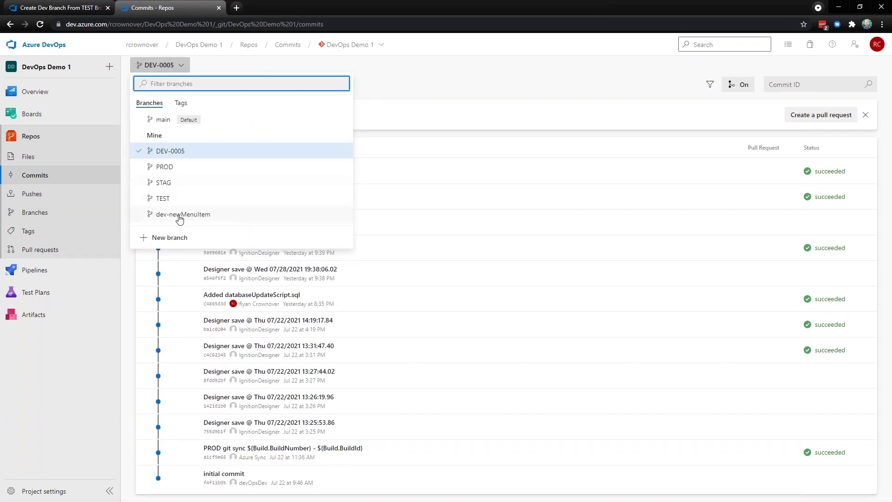
pyautogui.click(180, 216)
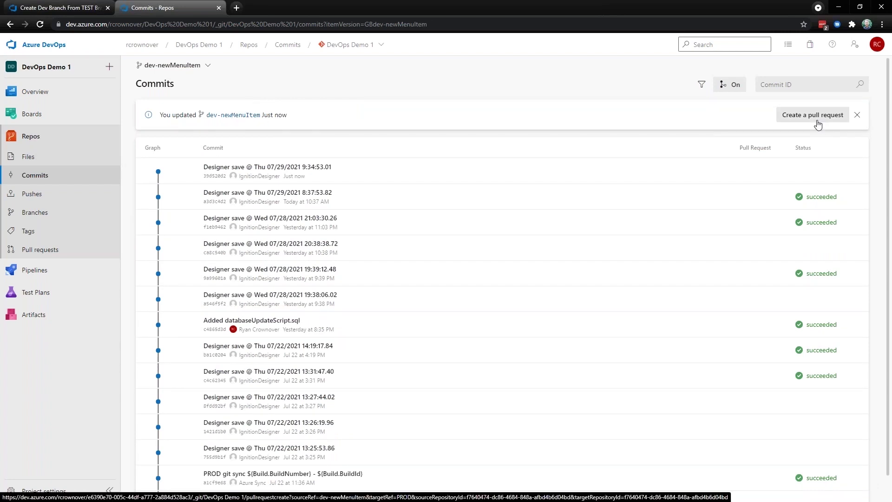
# Create a pull request from dev-newMenuItem into the TEST branch, keeping the suggested title and description.
pyautogui.click(817, 123)
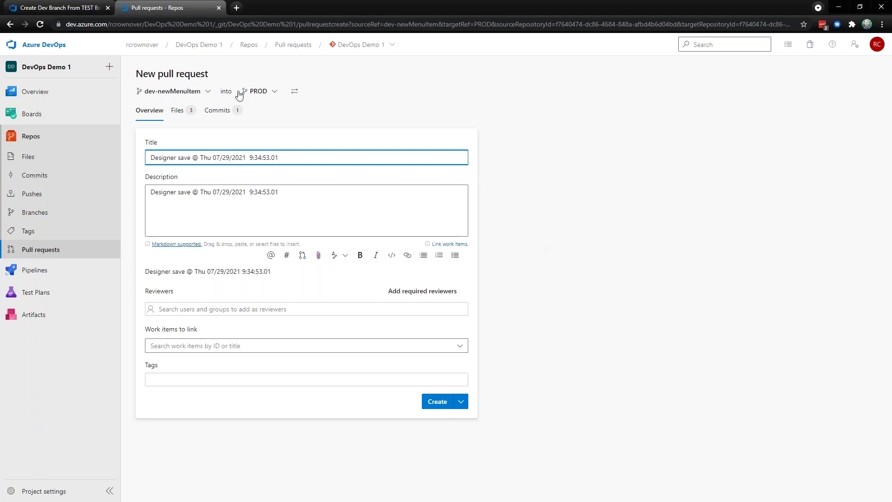
pyautogui.click(261, 92)
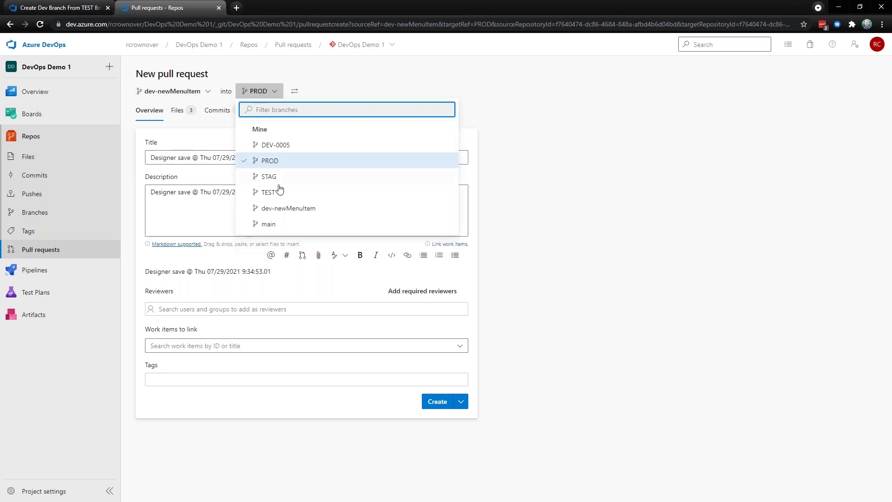
pyautogui.click(278, 193)
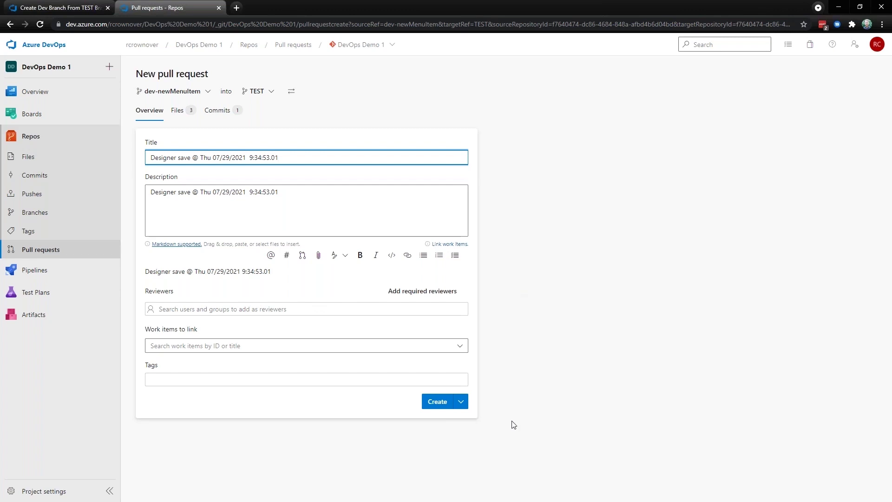
pyautogui.click(437, 403)
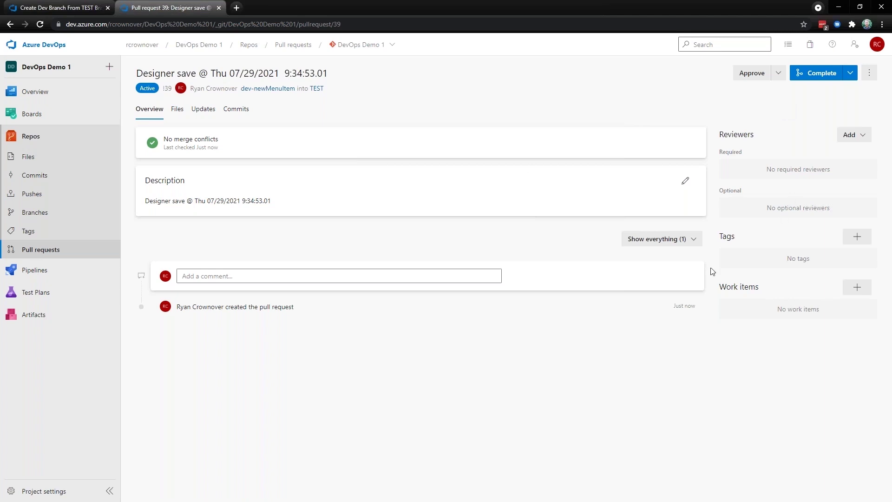
# Complete the pull request into TEST with the Rebase and fast-forward merge type, and return to the Release-7 pipeline page.
pyautogui.click(820, 80)
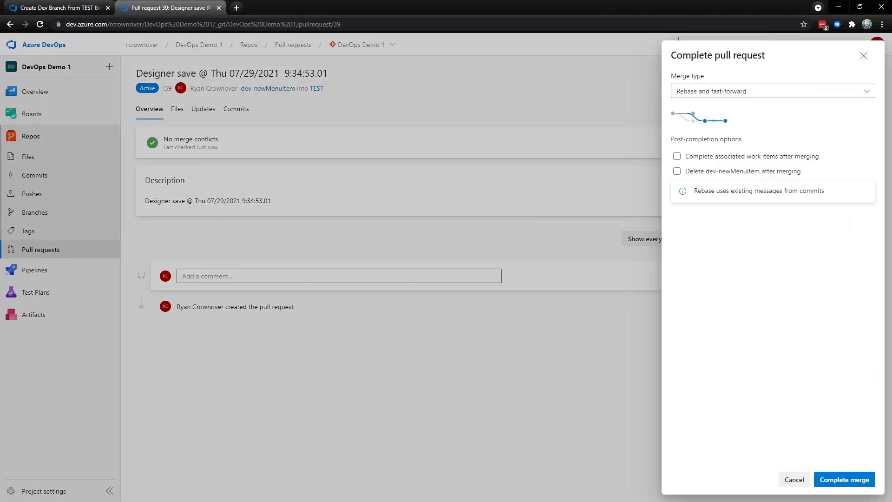
pyautogui.click(839, 484)
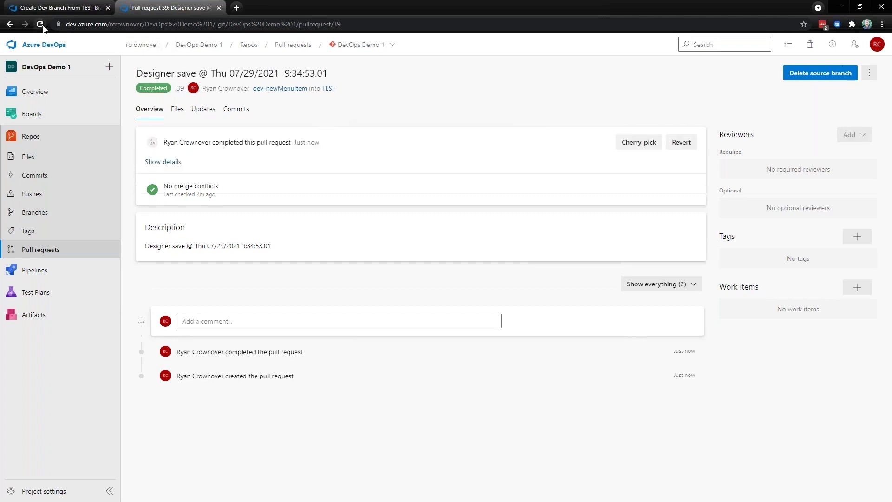
pyautogui.click(100, 12)
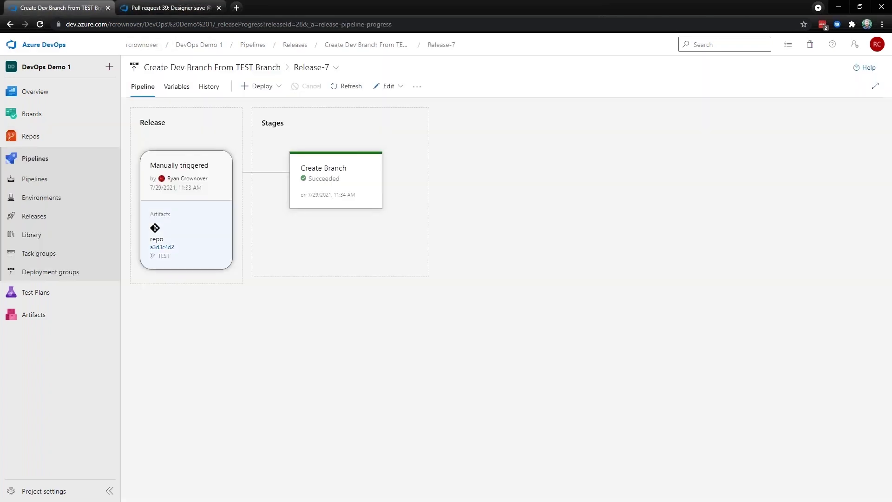
# Show the releases of the Deploy to TEST release pipeline.
pyautogui.click(98, 218)
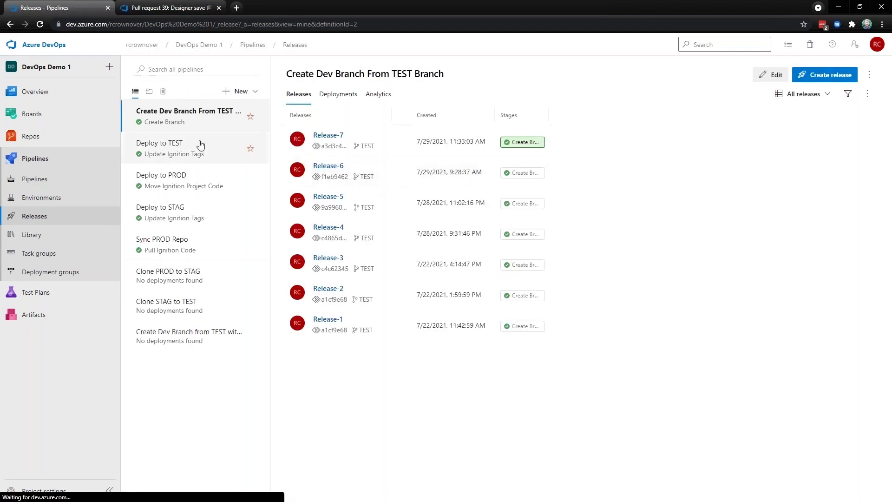
pyautogui.click(199, 144)
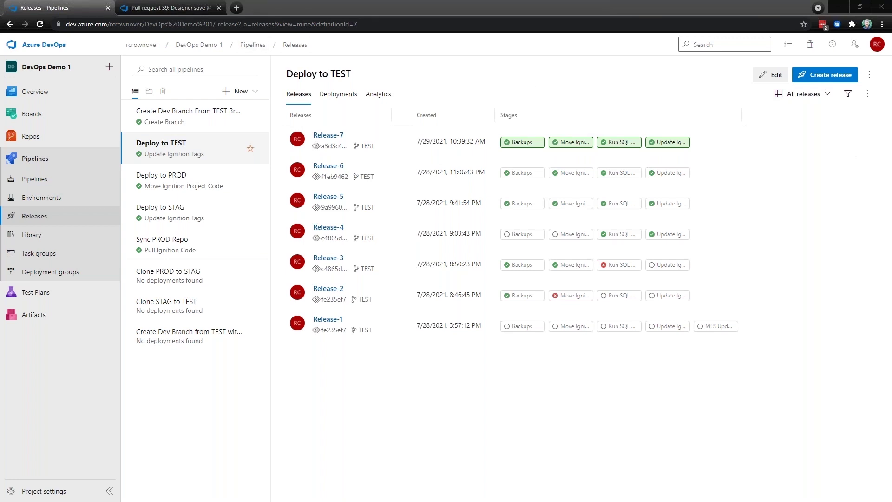
# Switch to the Ignition sessions and compare the DEV and TEST menus, opening the Canvas page in the DEV session.
pyautogui.hotkey('alt', 'Tab')
pyautogui.click(362, 7)
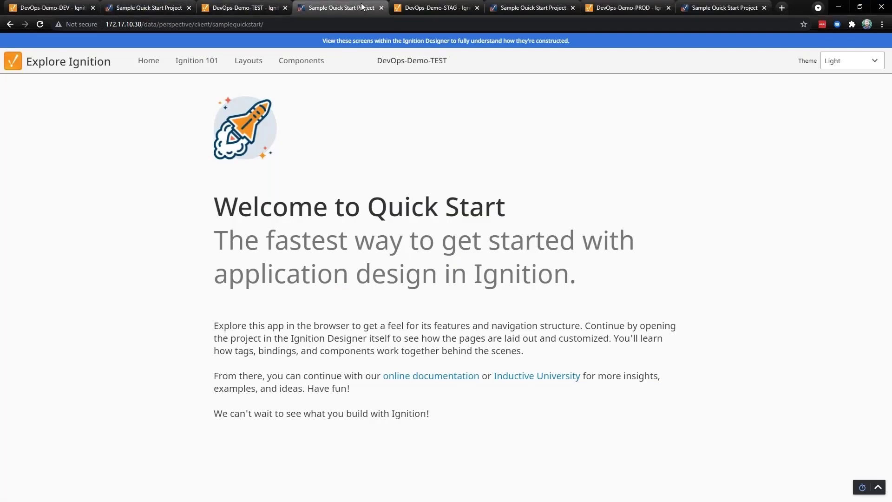
pyautogui.hotkey('ctrl', '2')
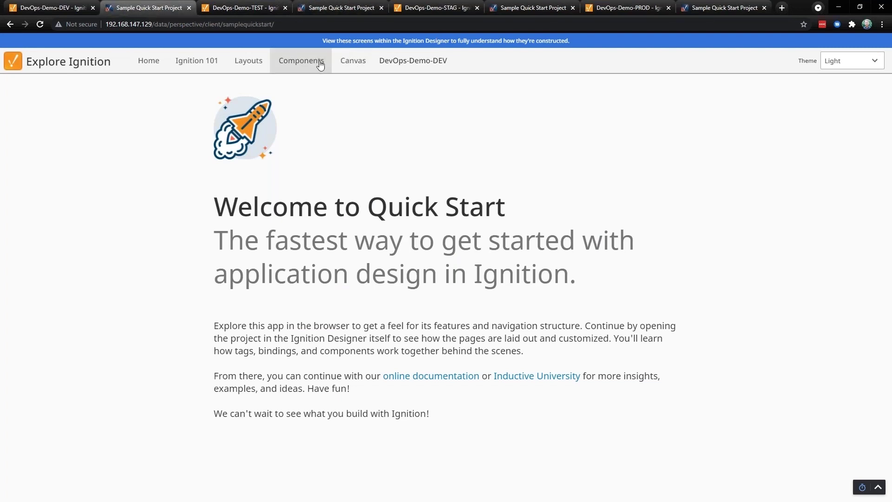
pyautogui.click(359, 68)
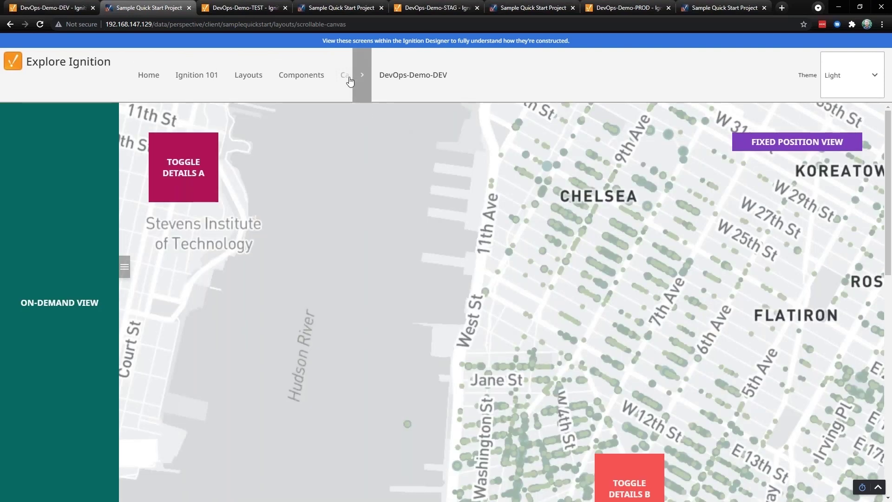
pyautogui.click(146, 83)
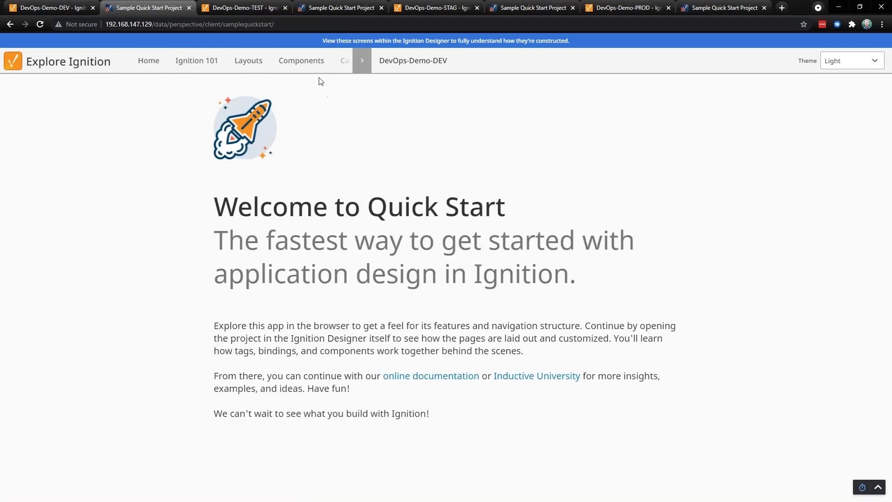
pyautogui.click(360, 62)
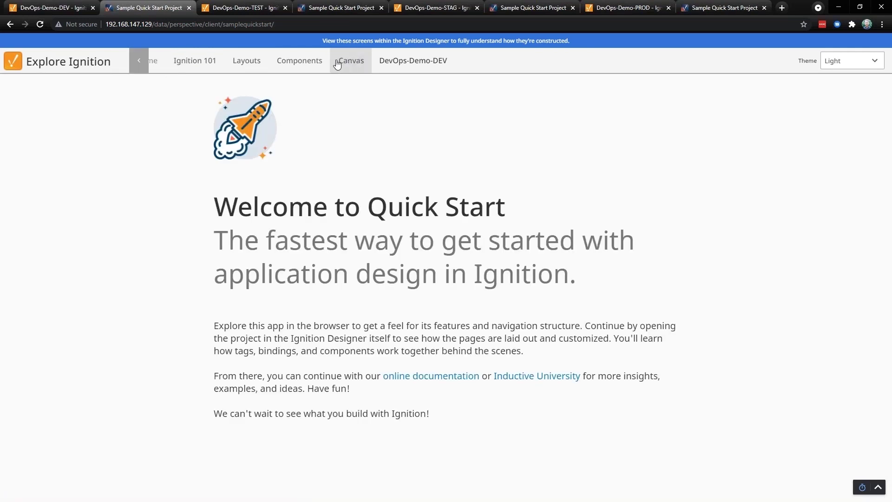
pyautogui.click(338, 62)
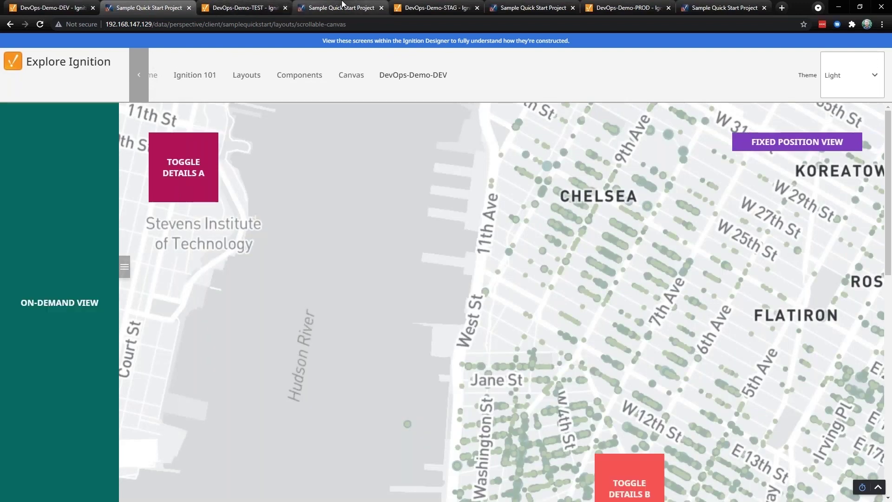
pyautogui.click(342, 5)
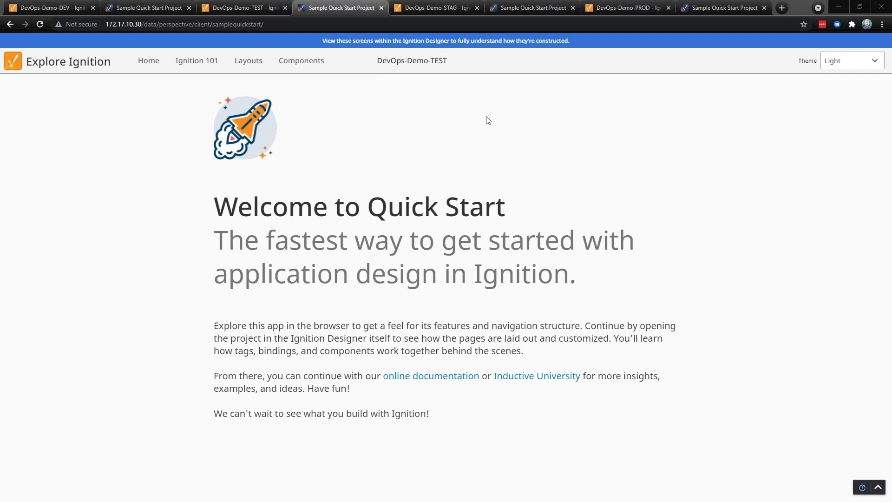
# Switch back to Azure DevOps, create a Deploy to TEST release with the default options, and open the queued release.
pyautogui.hotkey('alt', 'Tab')
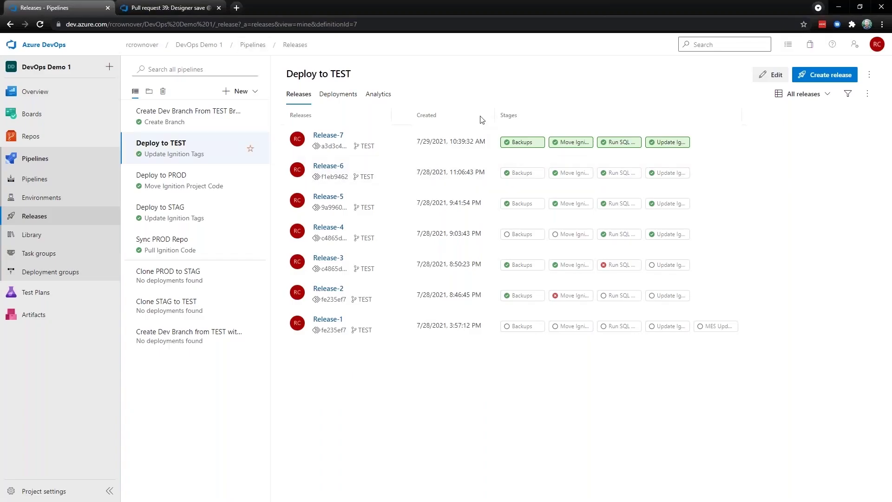
pyautogui.click(829, 79)
pyautogui.click(359, 483)
pyautogui.click(359, 483)
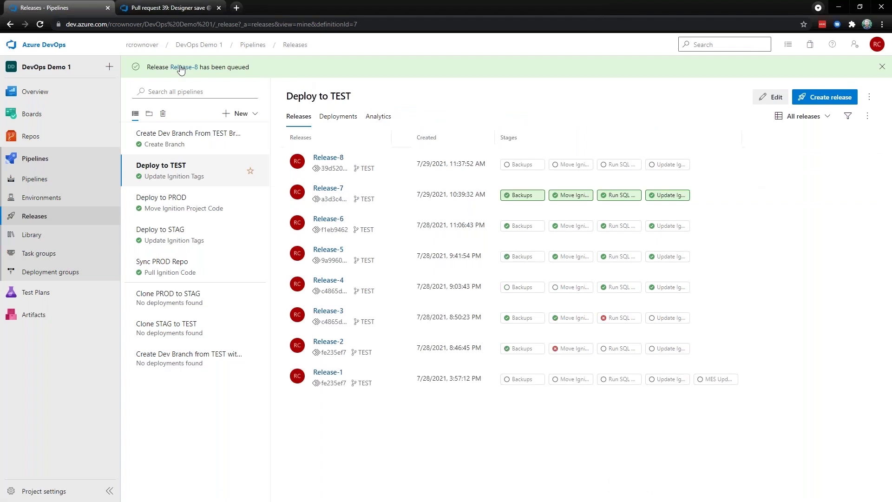
pyautogui.click(180, 68)
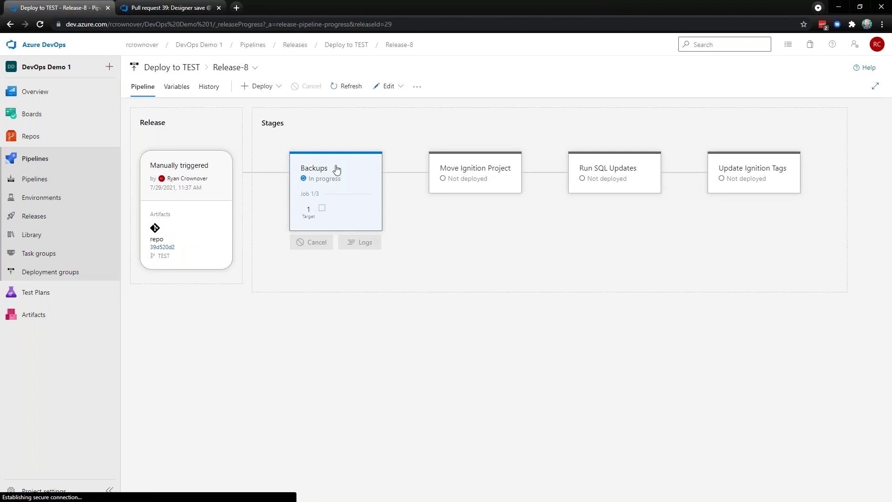
# Examine the logs of the Backups stage, including its Ignition, SQL and Tag backup jobs, and return to the release's pipeline view.
pyautogui.moveTo(761, 180)
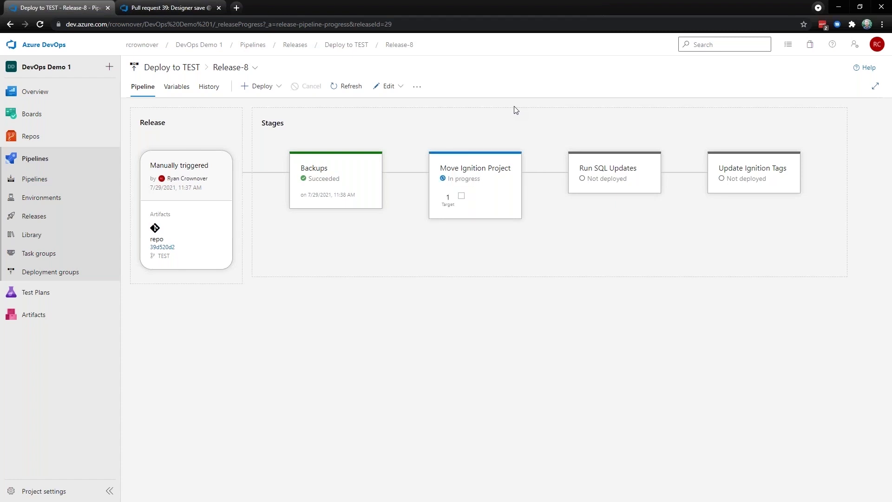
pyautogui.moveTo(348, 173)
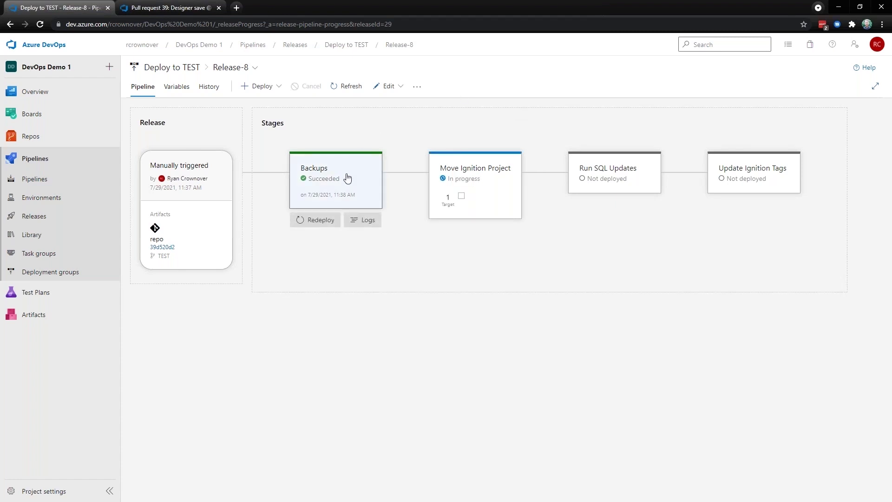
pyautogui.click(357, 199)
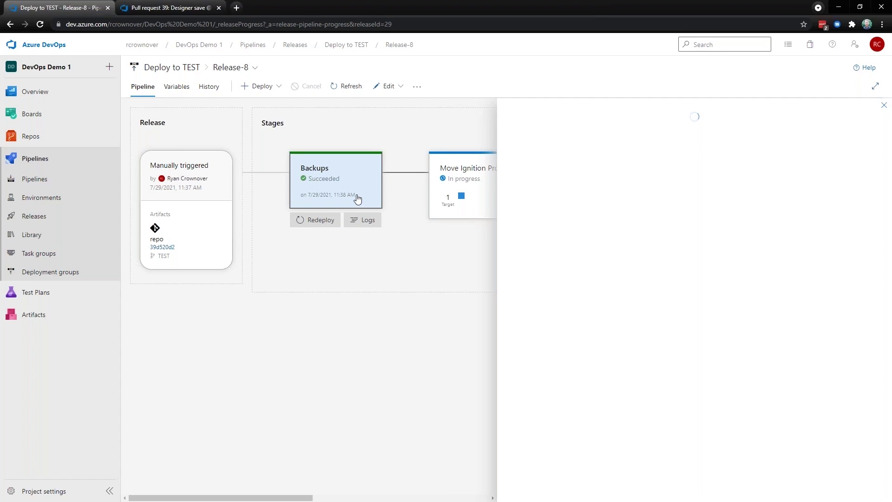
pyautogui.click(358, 221)
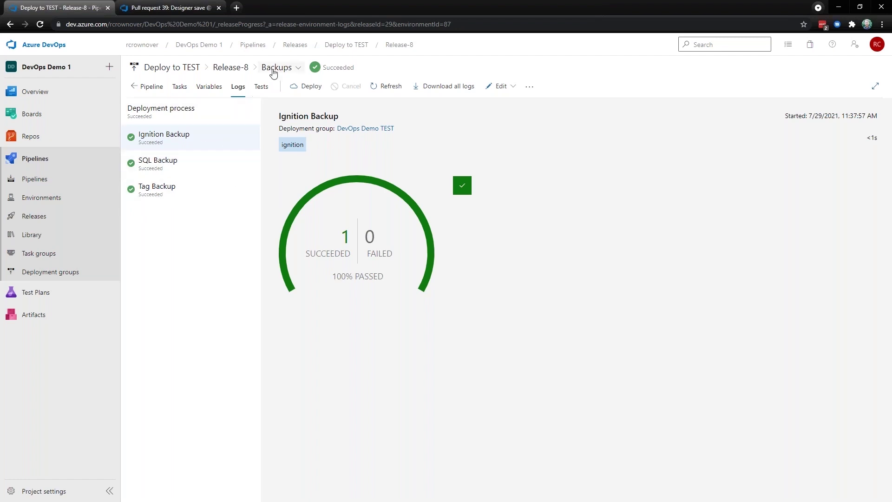
pyautogui.click(227, 70)
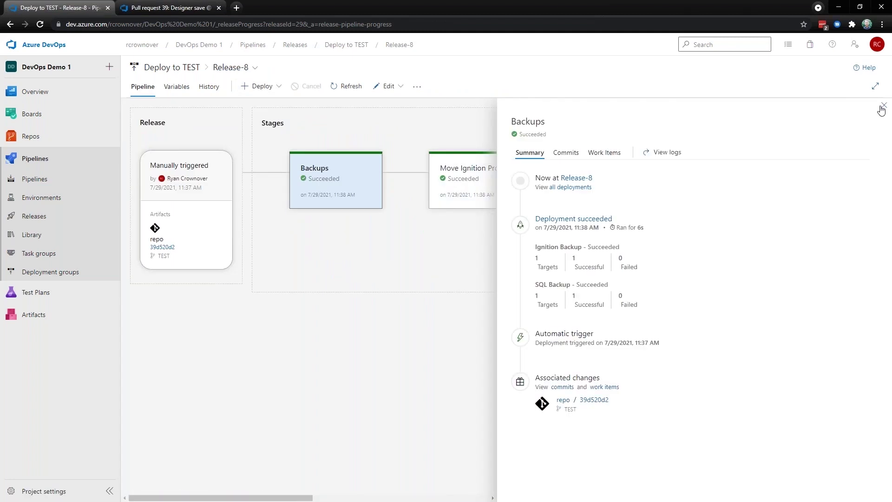
pyautogui.click(883, 106)
# Resume the manual intervention of the Run SQL Updates stage without a comment and refresh the release progress.
pyautogui.moveTo(476, 197)
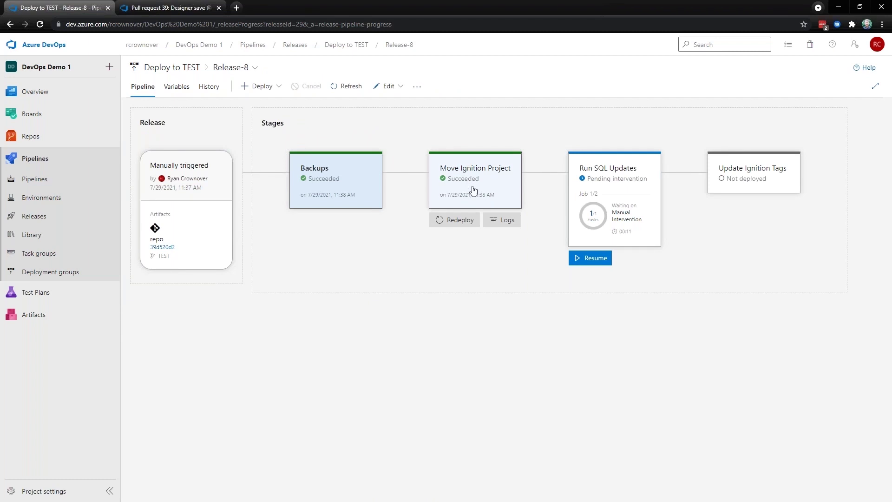
pyautogui.moveTo(627, 187)
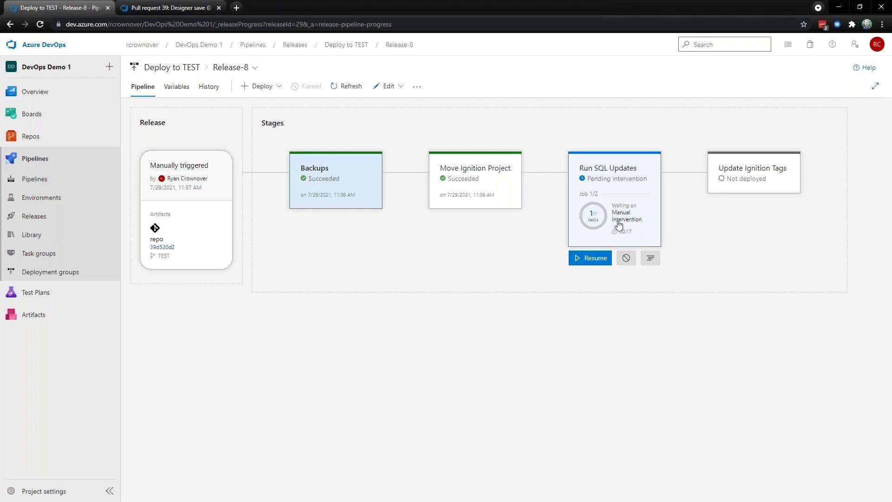
pyautogui.click(598, 260)
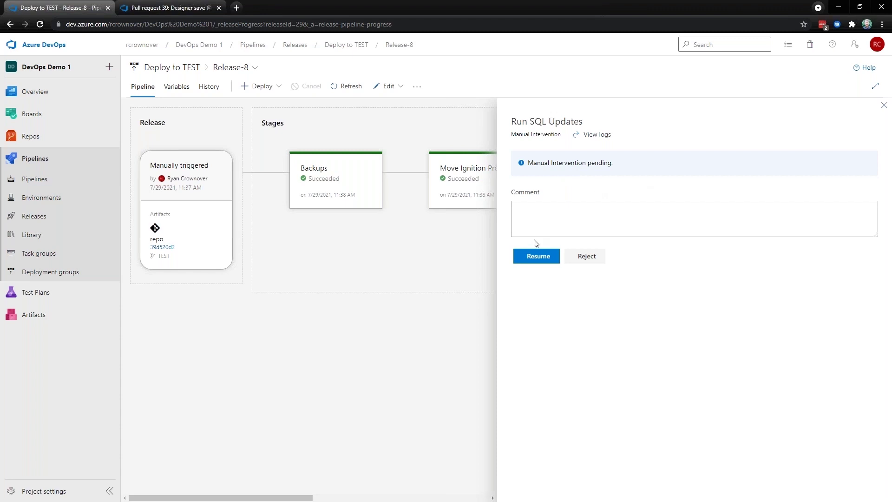
pyautogui.click(537, 256)
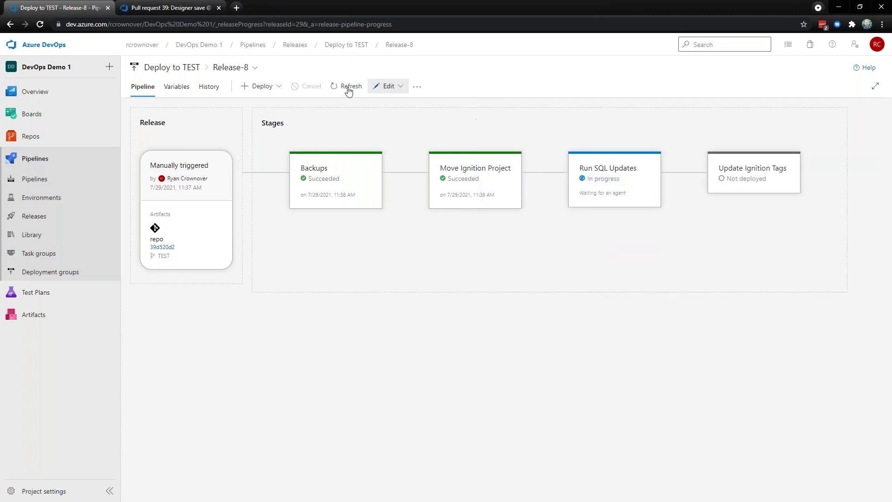
pyautogui.click(349, 87)
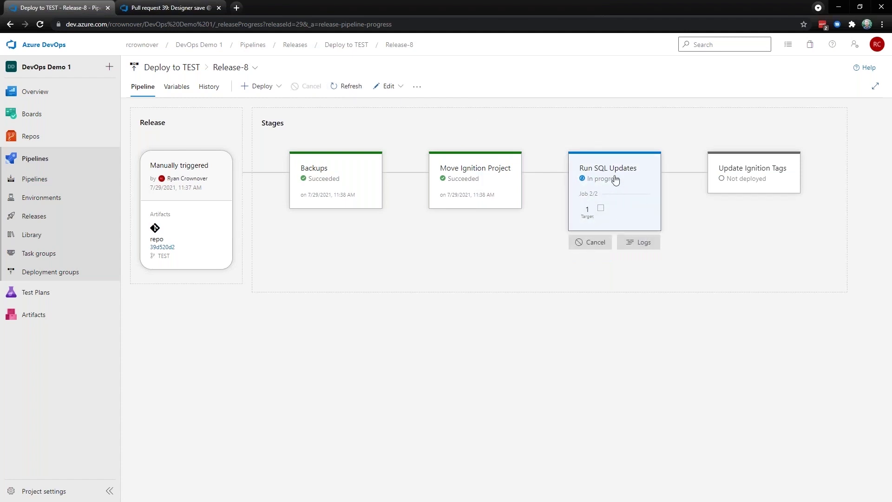
pyautogui.click(351, 86)
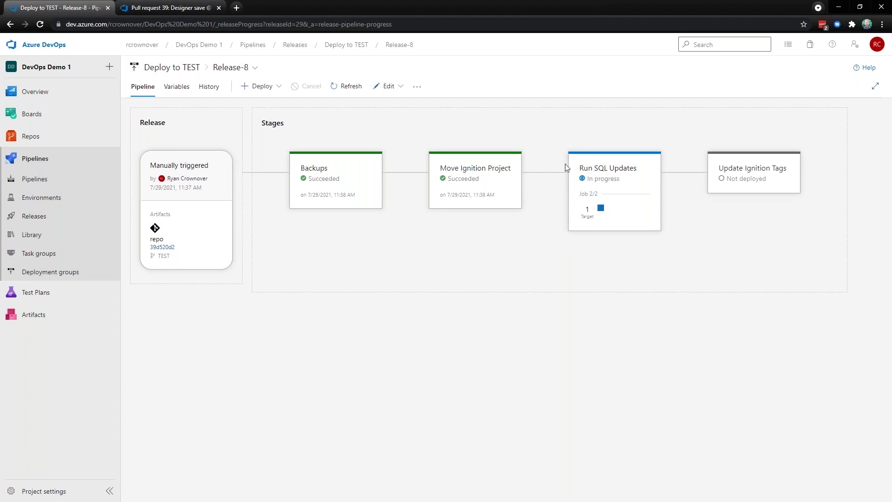
pyautogui.moveTo(618, 205)
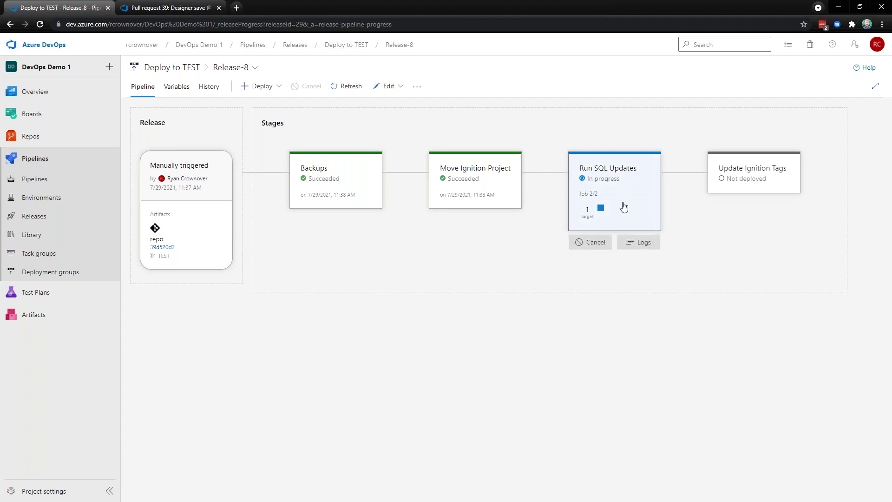
# Resume the manual intervention of the Update Ignition Tags stage without a comment.
pyautogui.moveTo(716, 172)
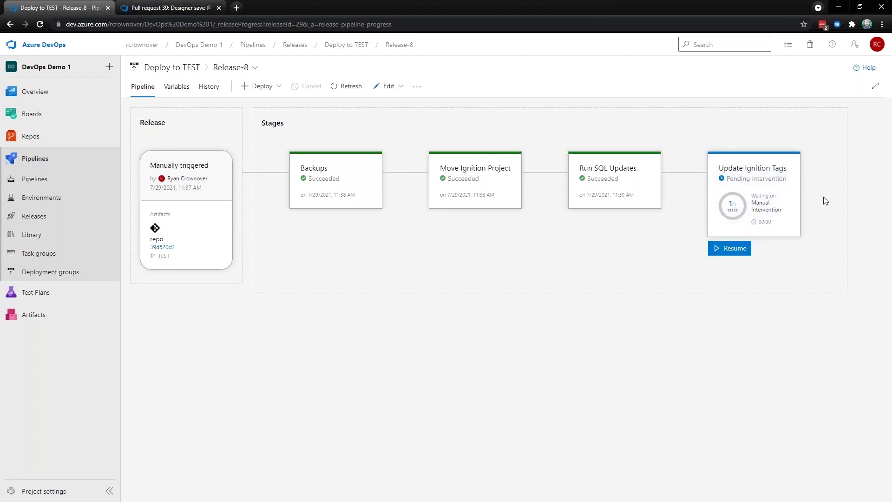
pyautogui.moveTo(729, 258)
pyautogui.click(728, 248)
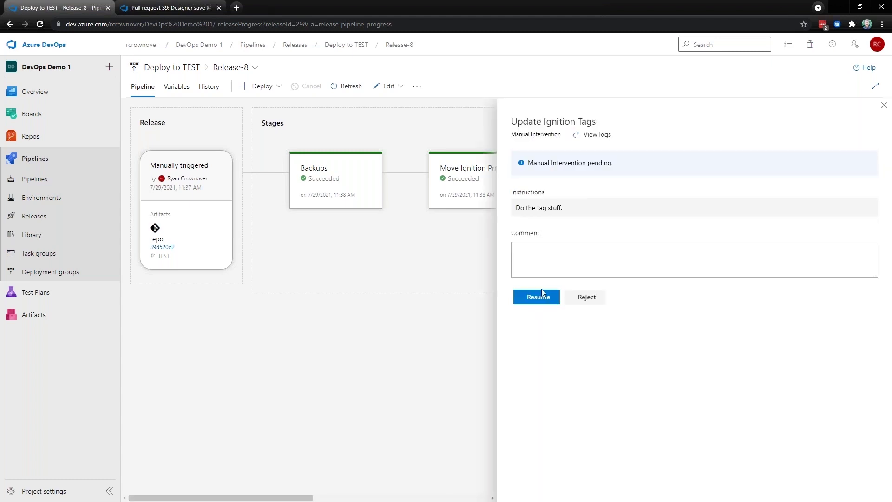
pyautogui.click(539, 298)
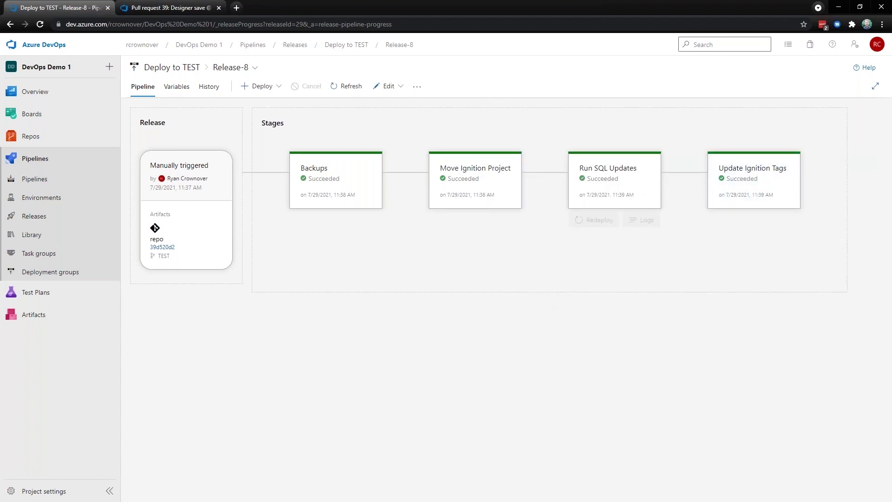
# Switch to the DevOps-Demo-TEST session, check its menu for the deployed Canvas item, and open that item.
pyautogui.moveTo(432, 161)
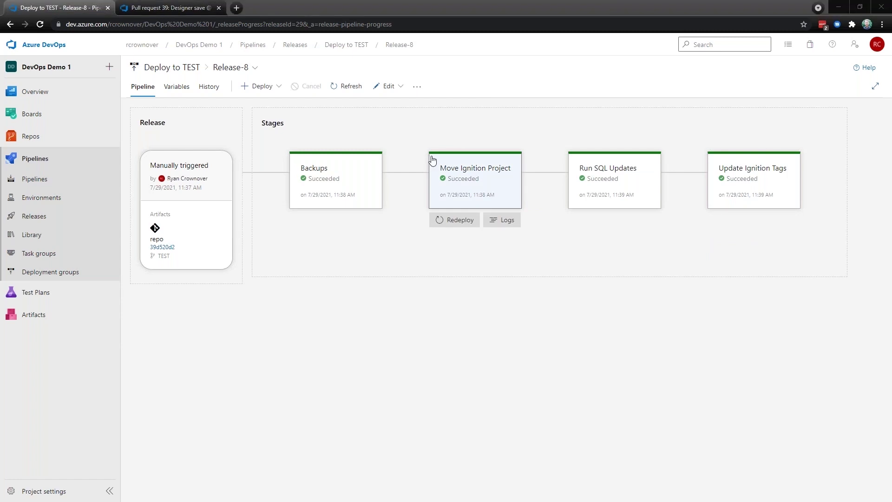
pyautogui.hotkey('alt', 'Tab')
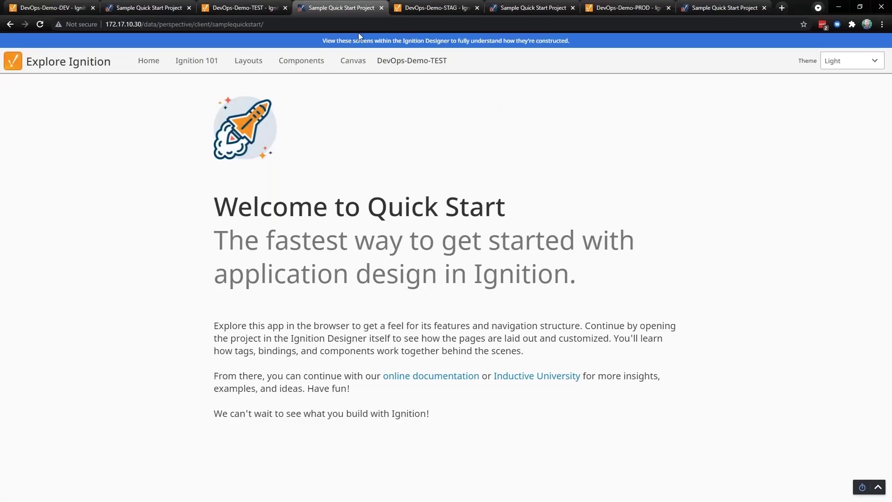
pyautogui.click(356, 73)
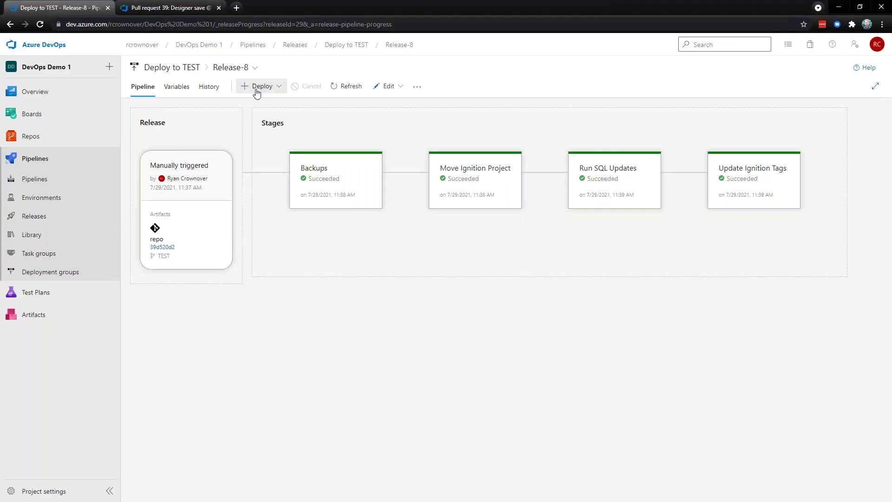
pyautogui.click(378, 127)
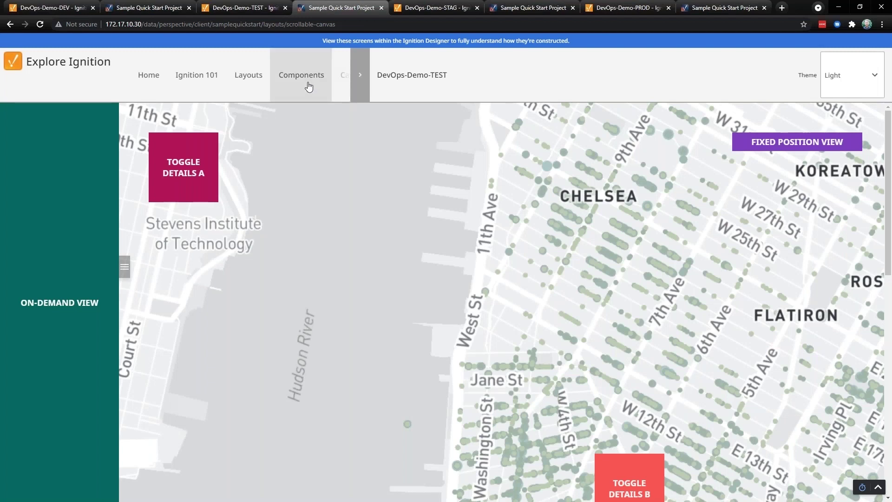
# In the TEST session, view the Components page and the Canvas page with its on-demand view, and return to Azure DevOps.
pyautogui.click(312, 86)
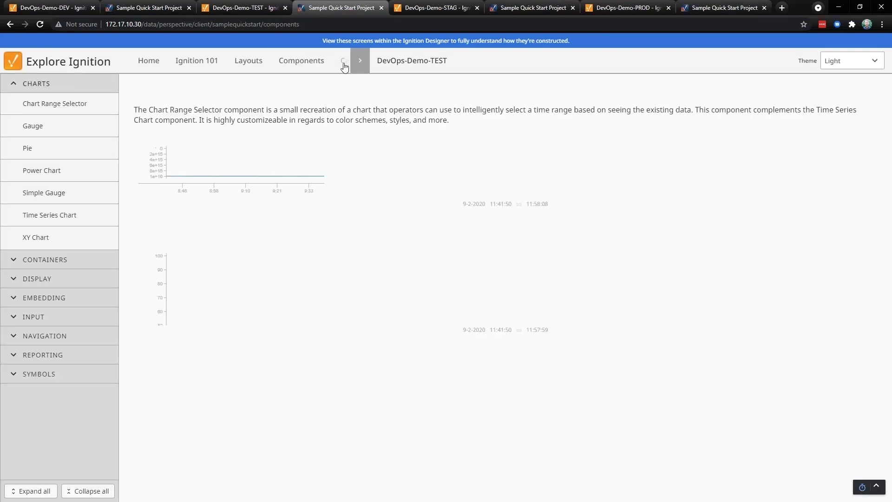
pyautogui.click(347, 66)
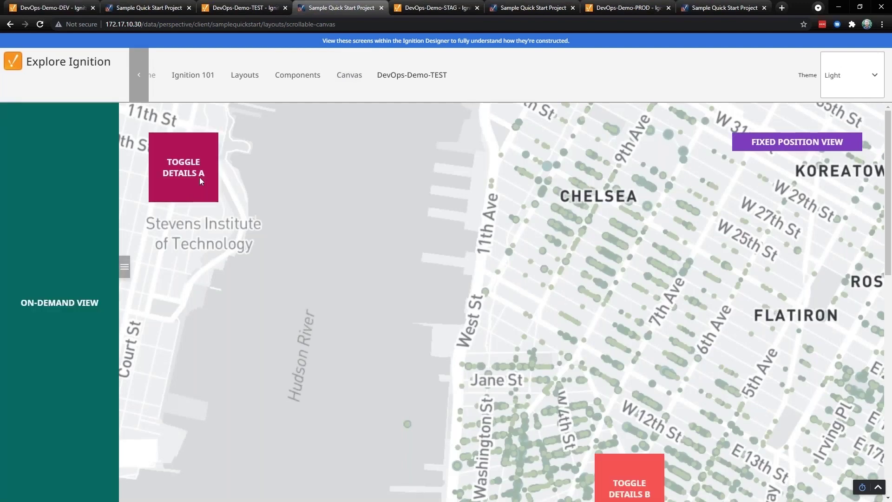
pyautogui.click(126, 272)
pyautogui.click(5, 266)
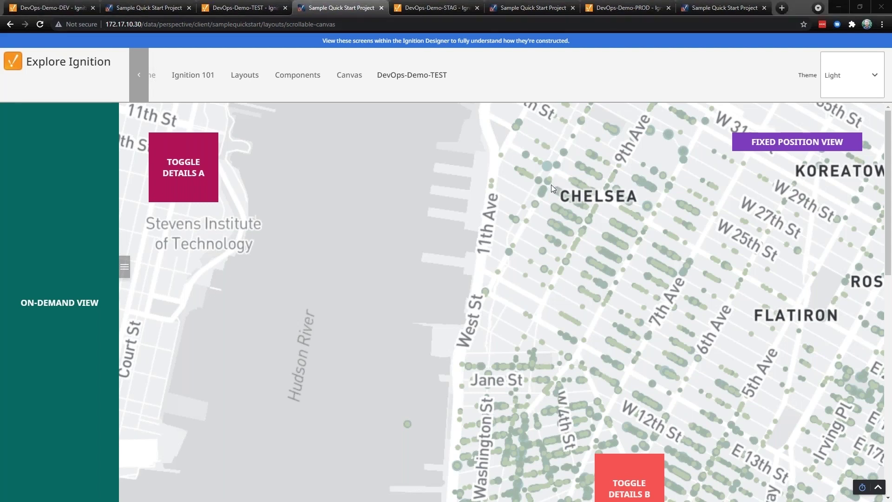
pyautogui.hotkey('alt', 'Tab')
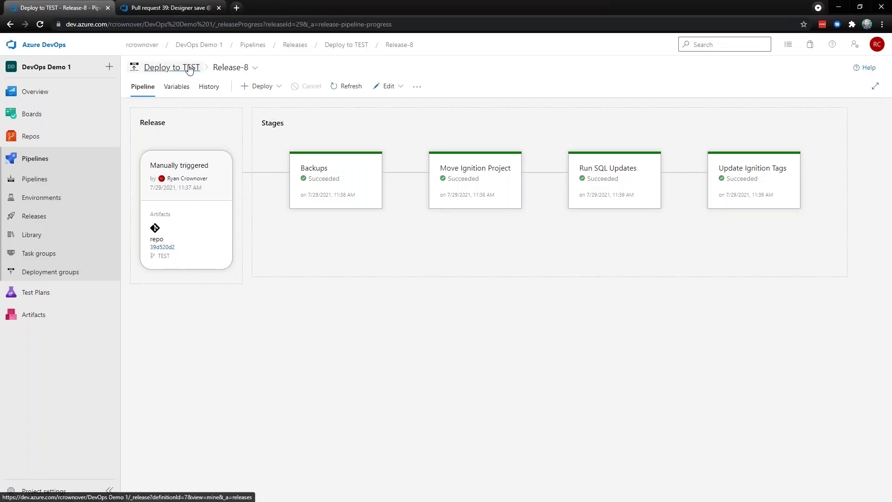
# Create a pull request from dev-newMenuItem into STAG and complete it with a Rebase and fast-forward merge.
pyautogui.click(190, 68)
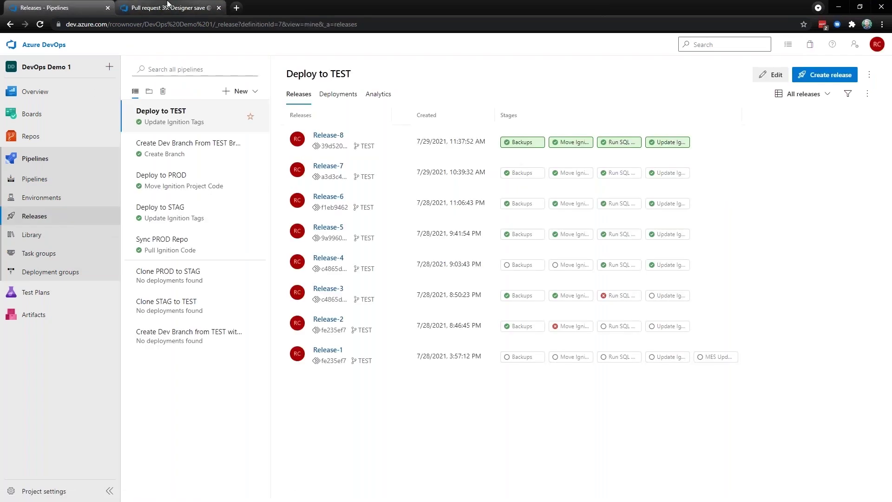
pyautogui.click(166, 8)
pyautogui.click(50, 251)
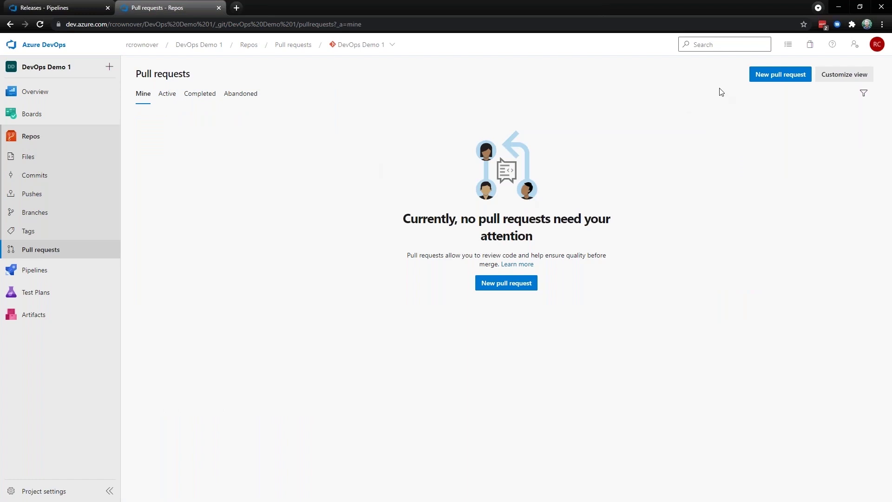
pyautogui.click(767, 80)
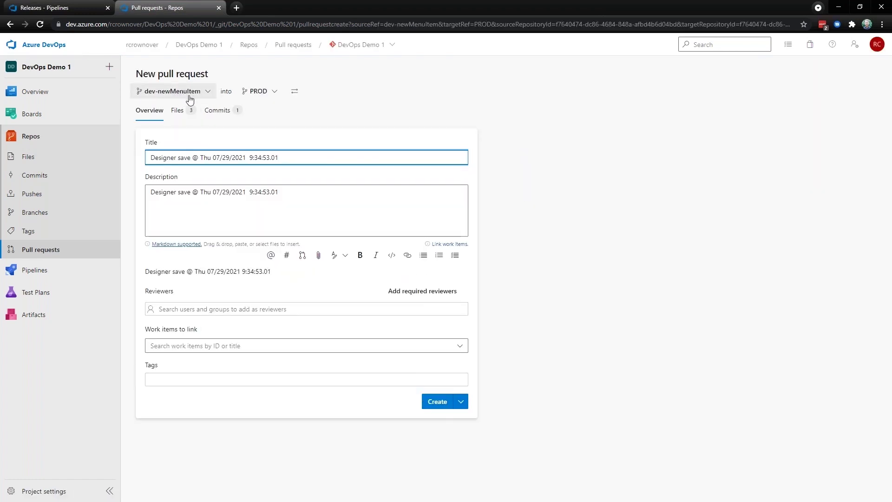
pyautogui.click(257, 91)
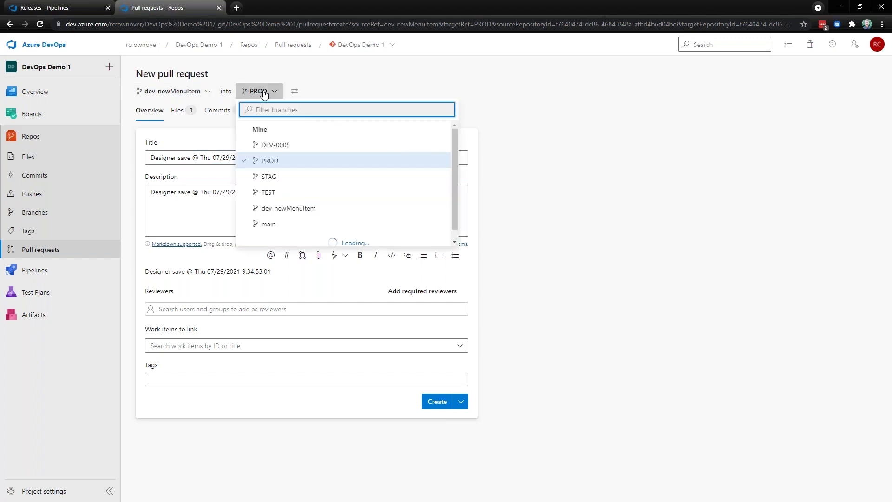
pyautogui.click(274, 177)
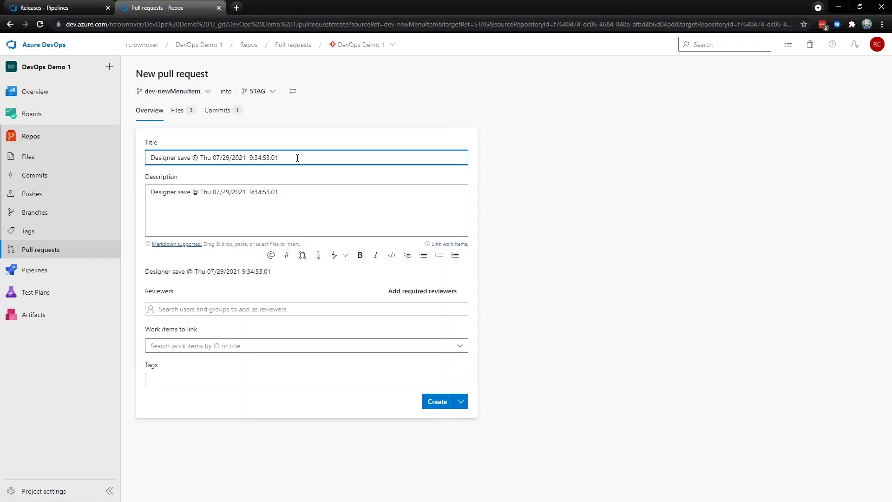
pyautogui.click(437, 401)
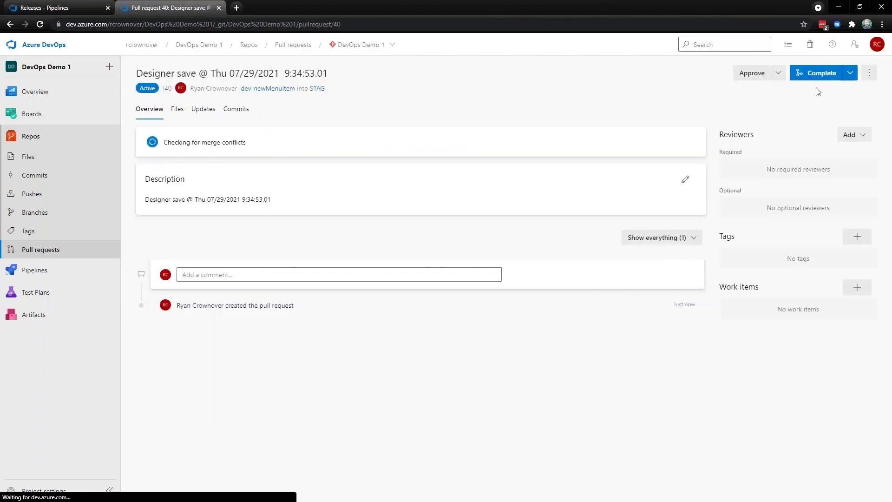
pyautogui.click(819, 73)
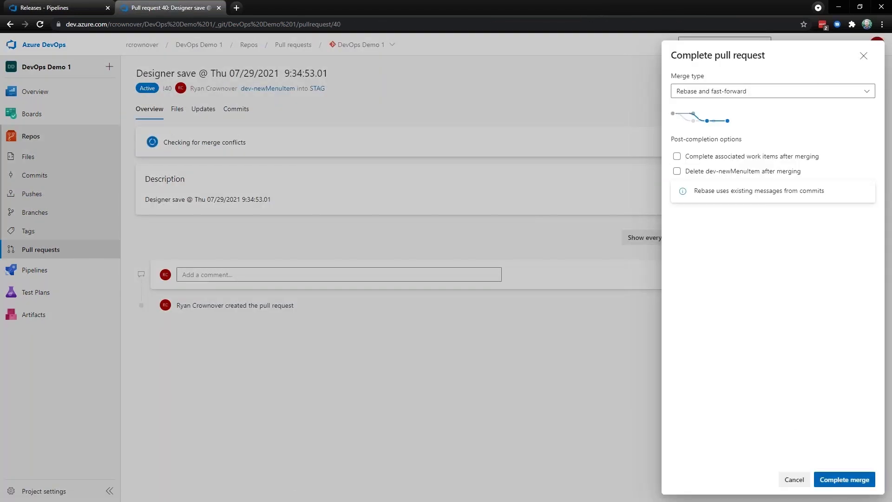
pyautogui.click(832, 478)
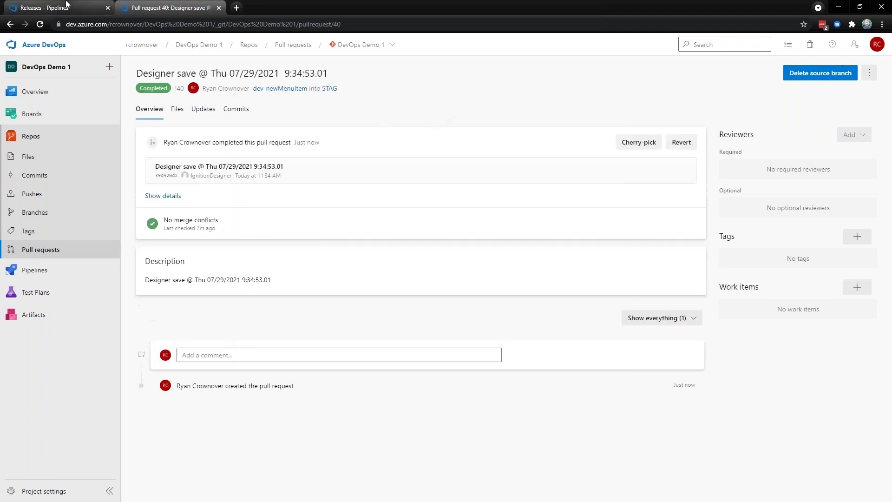
# Create a new release of the Deploy to STAG pipeline without a description and open its progress view.
pyautogui.click(79, 7)
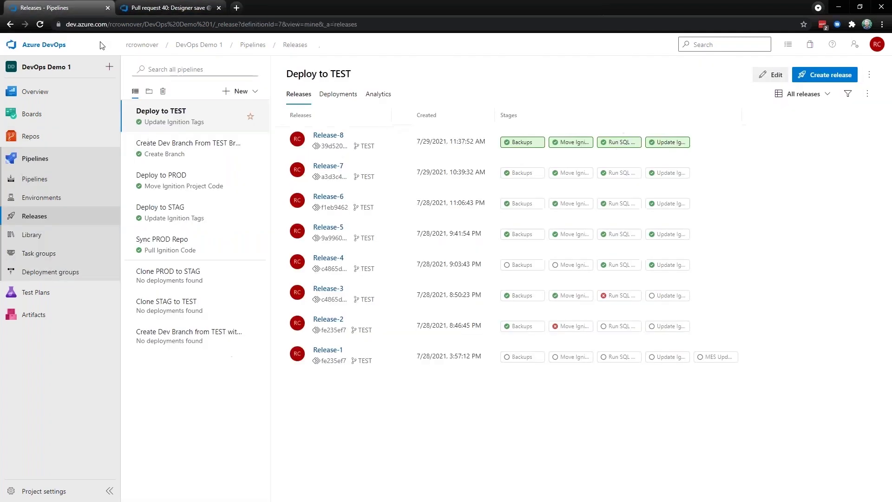
pyautogui.click(207, 220)
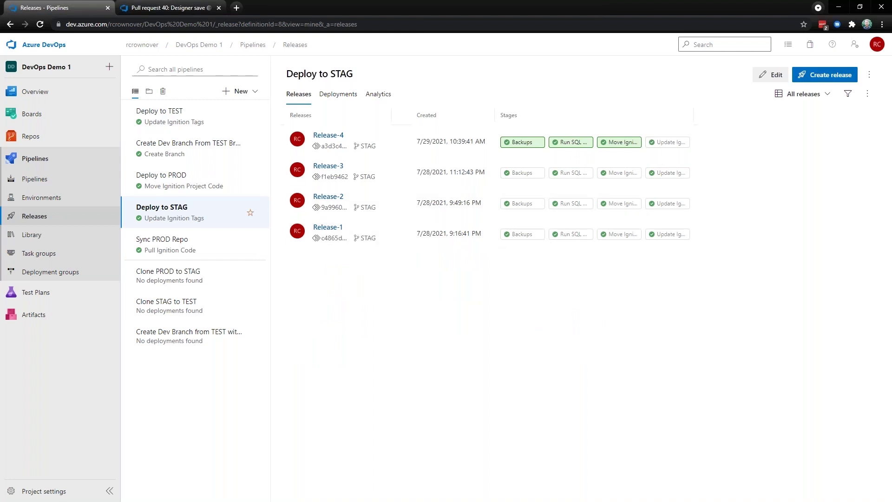
pyautogui.click(828, 82)
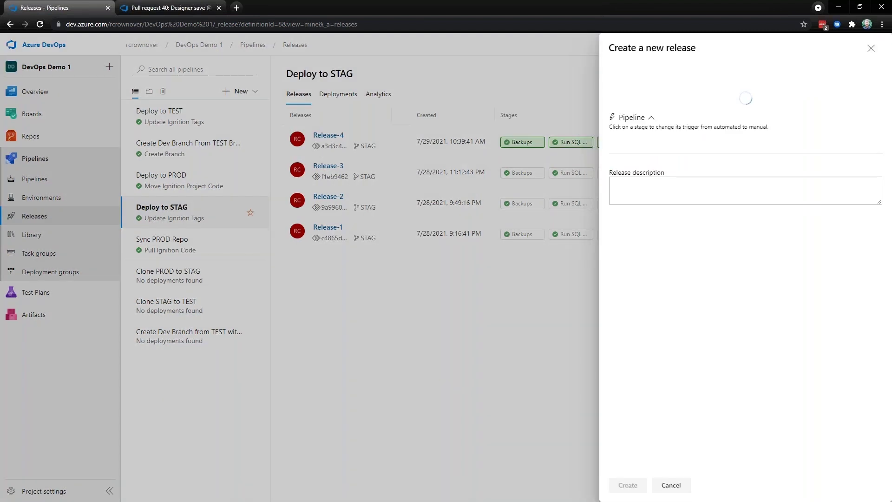
pyautogui.click(369, 489)
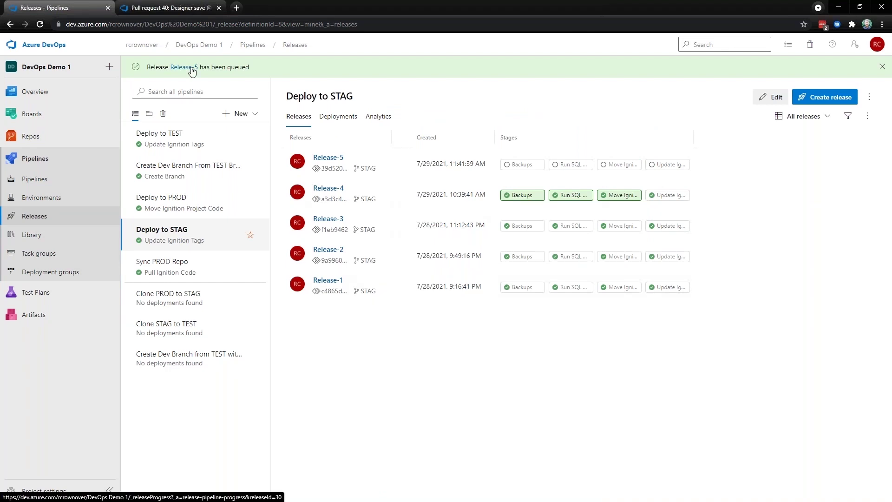
pyautogui.click(191, 67)
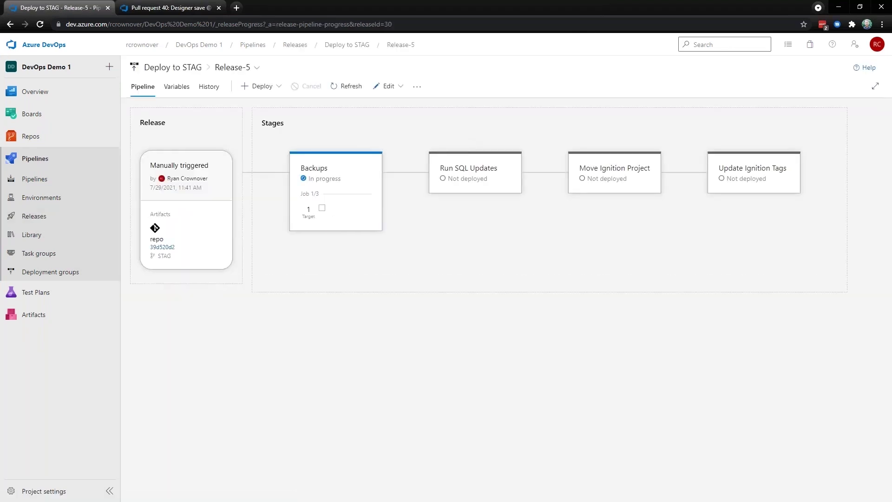
# View the STAG part of the Demo Walkthrough diagram, and return to Azure DevOps to check the release's stage progress.
pyautogui.moveTo(445, 180)
pyautogui.hotkey('alt', 'Tab')
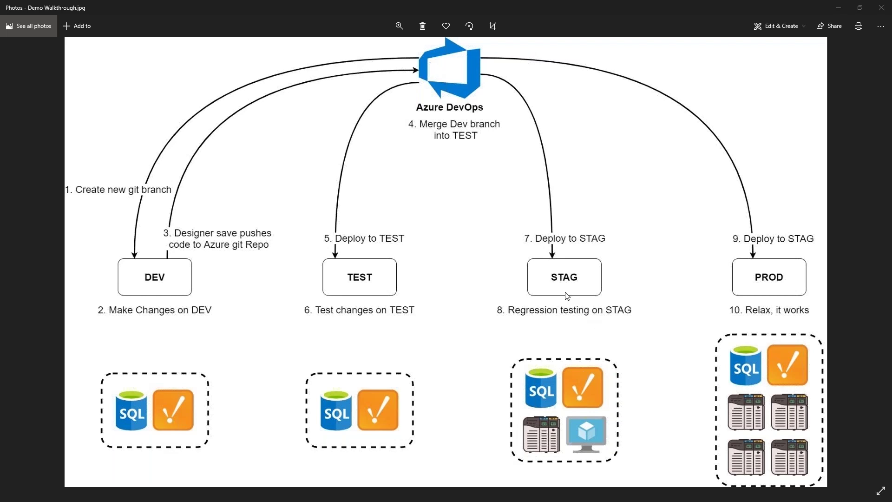
pyautogui.hotkey('alt', 'Tab')
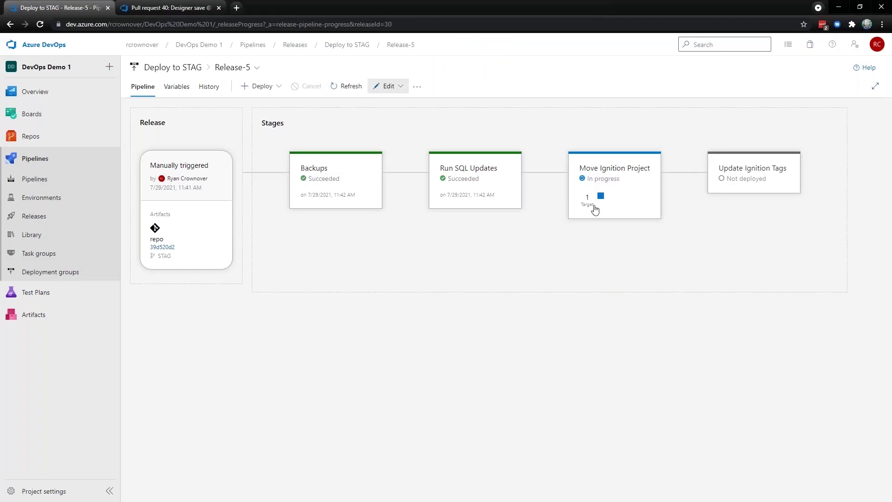
pyautogui.moveTo(612, 202)
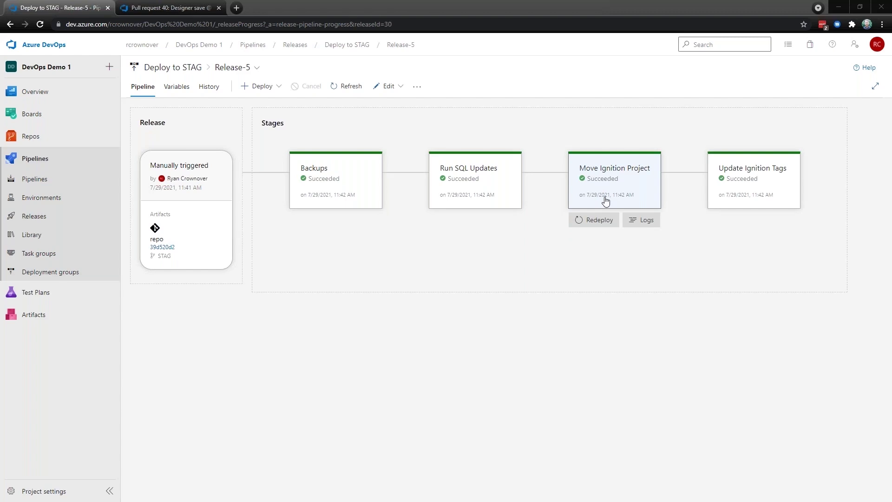
# Switch to the DevOps-Demo-STAG session of the Sample Quick Start Project and open its Canvas menu item.
pyautogui.hotkey('alt', 'Tab')
pyautogui.click(545, 6)
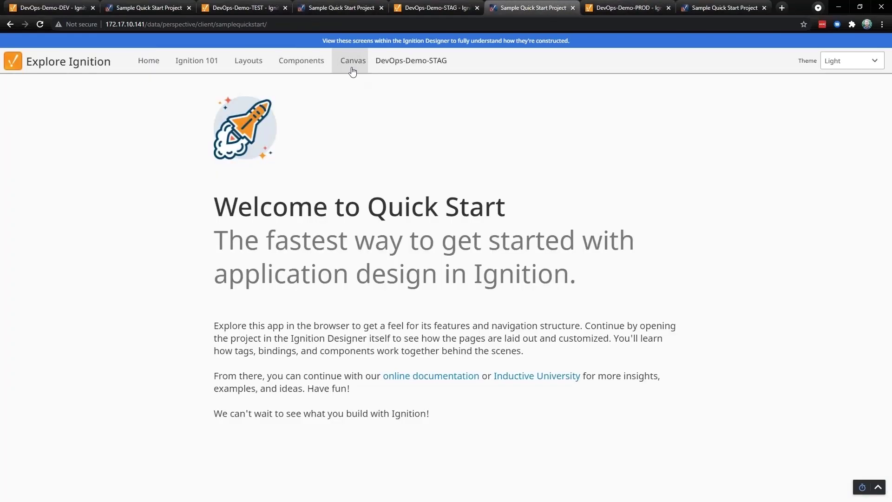
pyautogui.click(352, 69)
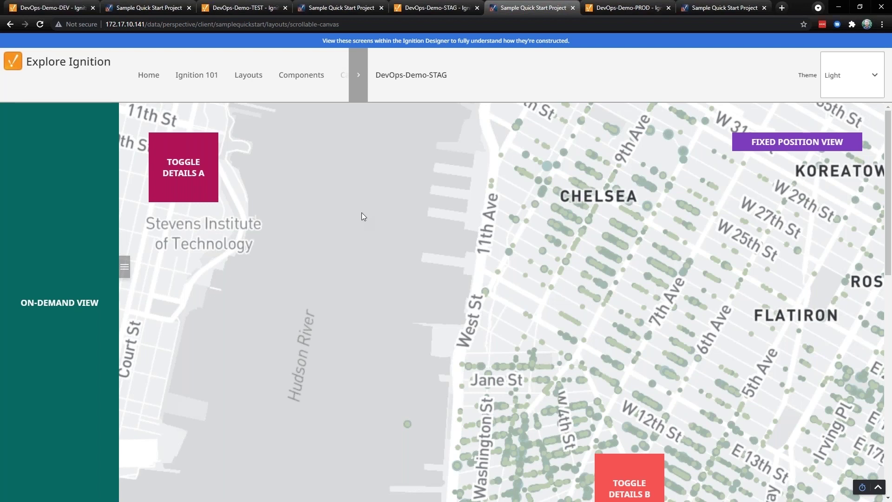
# Check the existing Ignition 101 and Layouts pages in the STAG session, ending on Ignition 101.
pyautogui.click(193, 64)
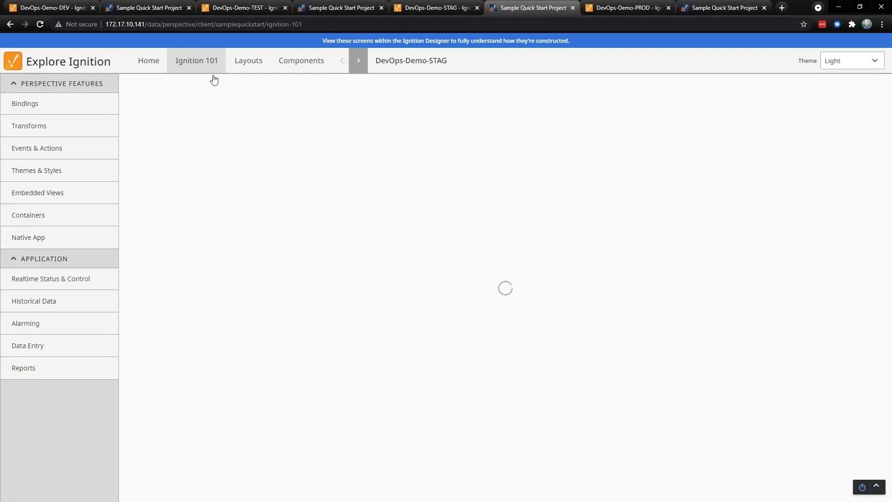
pyautogui.click(242, 67)
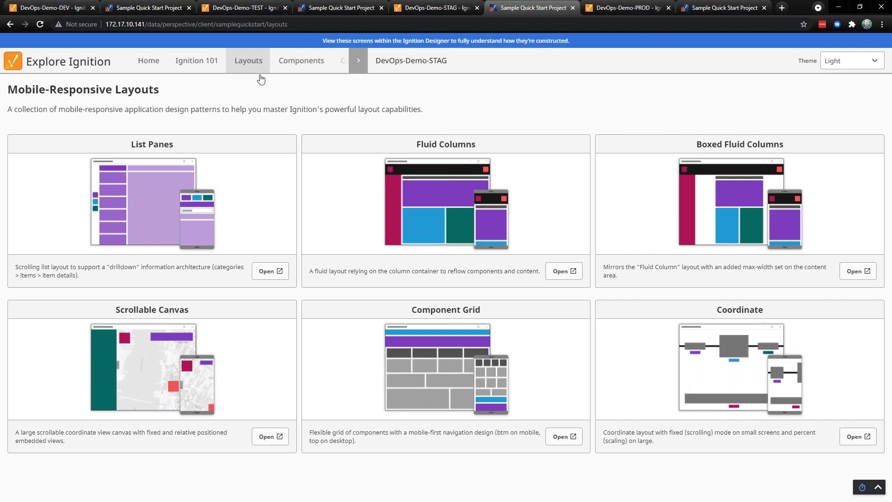
pyautogui.click(204, 69)
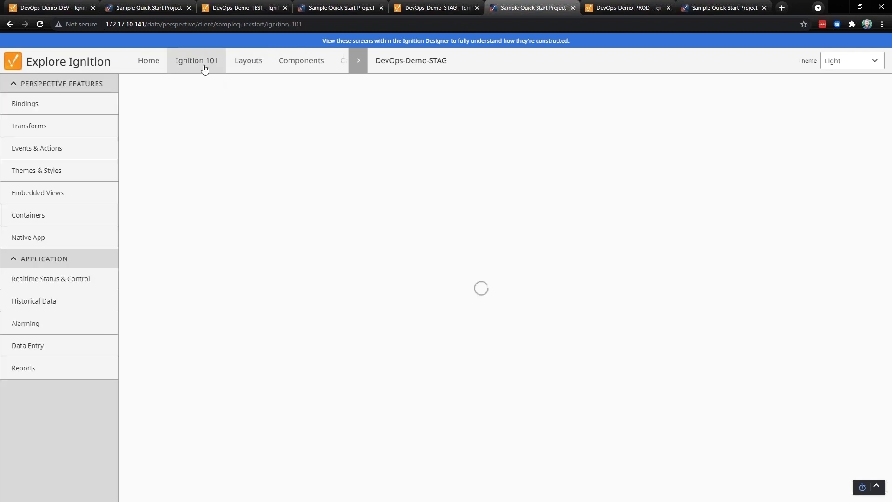